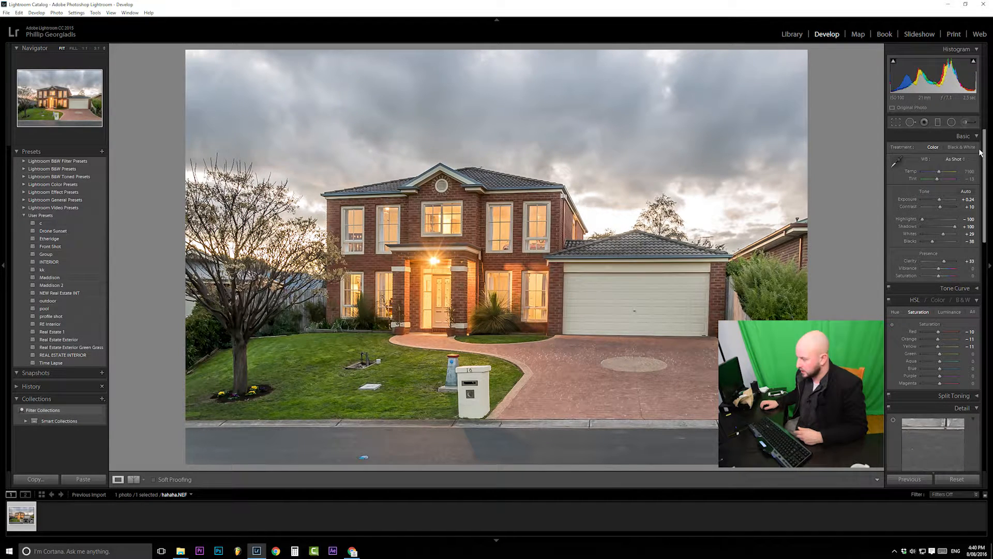
scroll(985, 179, down, 5)
scroll(989, 223, down, 3)
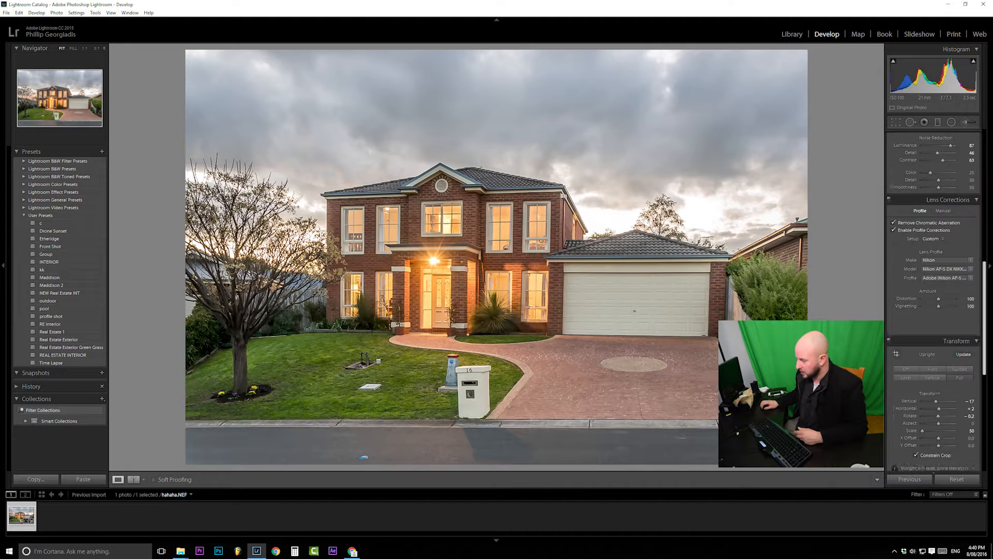
scroll(990, 224, up, 8)
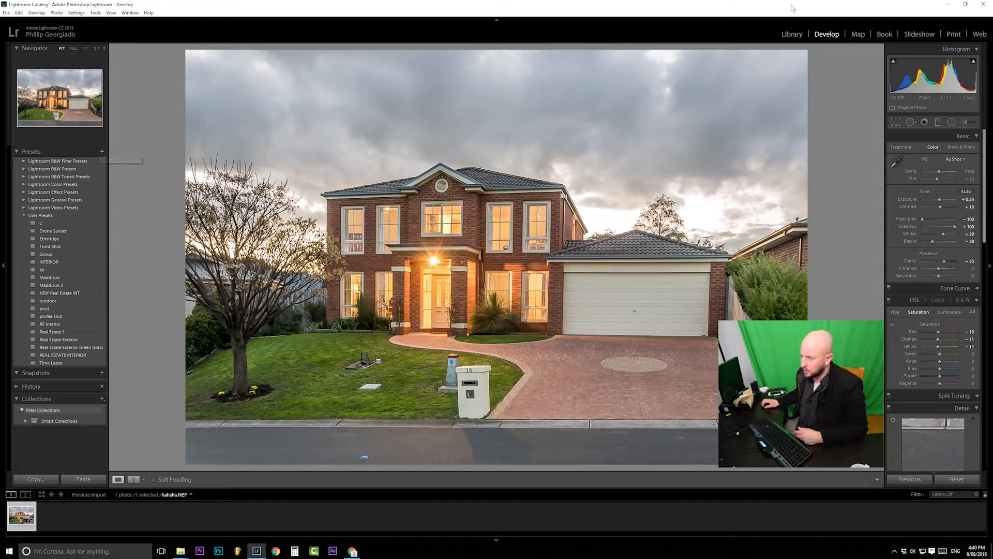
- Start a new develop preset from the finished photo's settings and cancel it
click(102, 151)
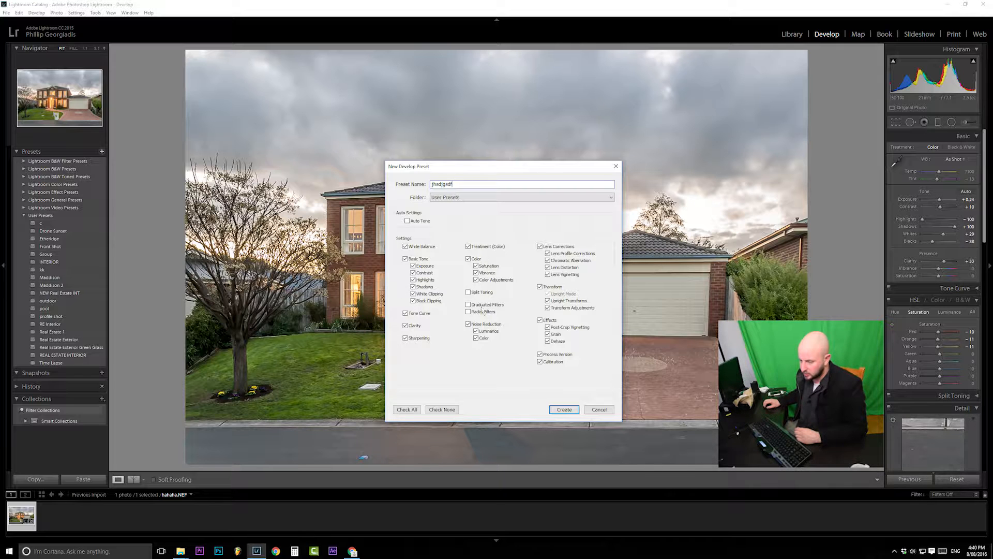
click(596, 410)
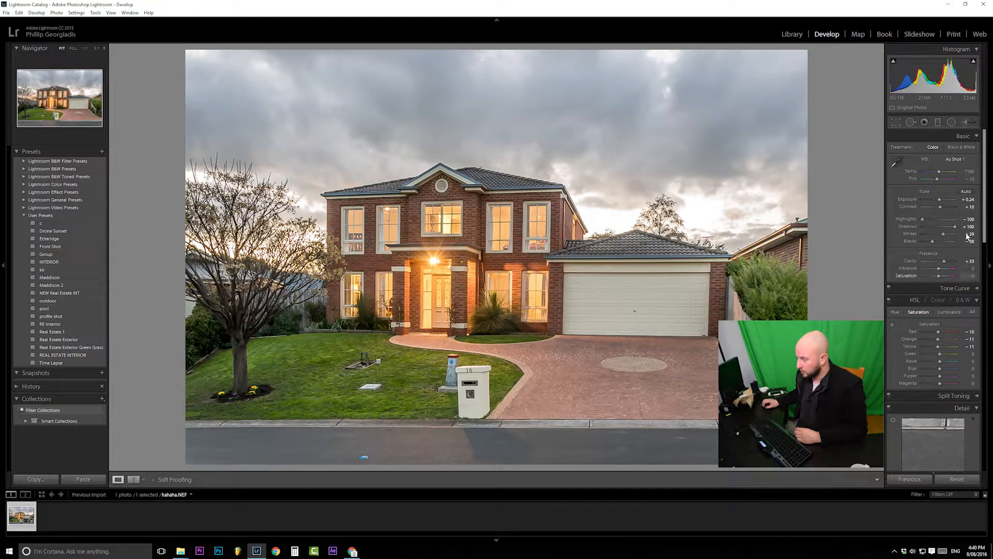
click(988, 172)
click(988, 189)
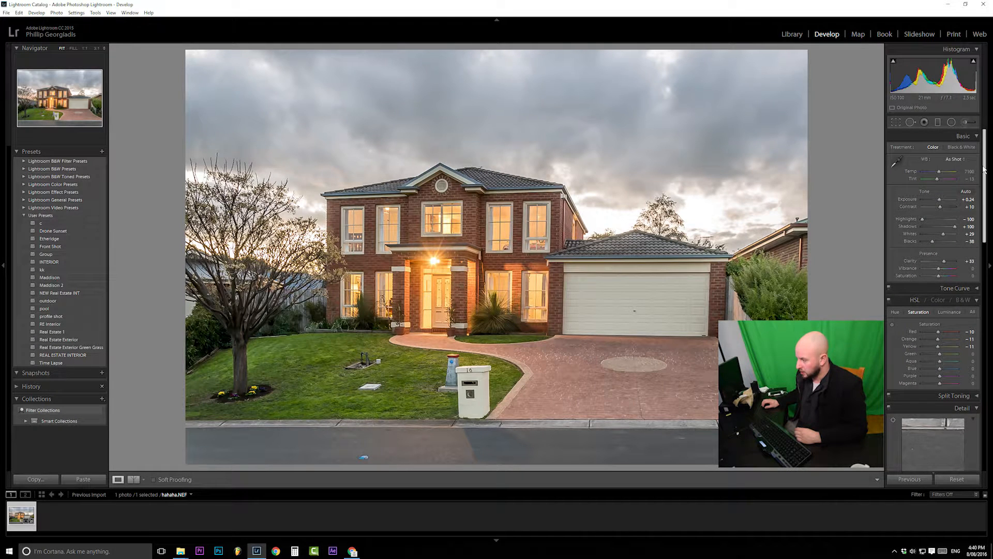
scroll(984, 168, down, 3)
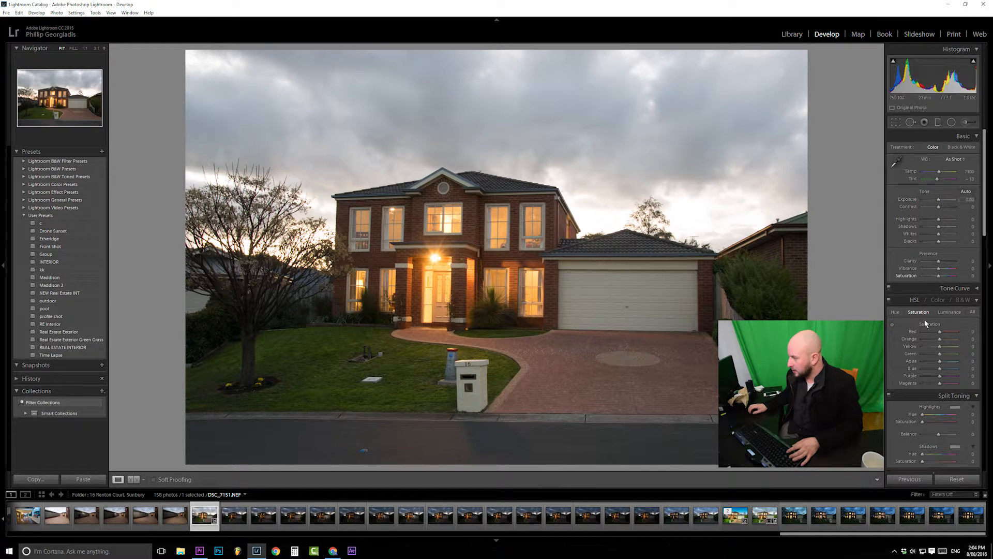
- Try cropping the unedited house photo proportionally to cut away most of the road in the foreground
click(897, 123)
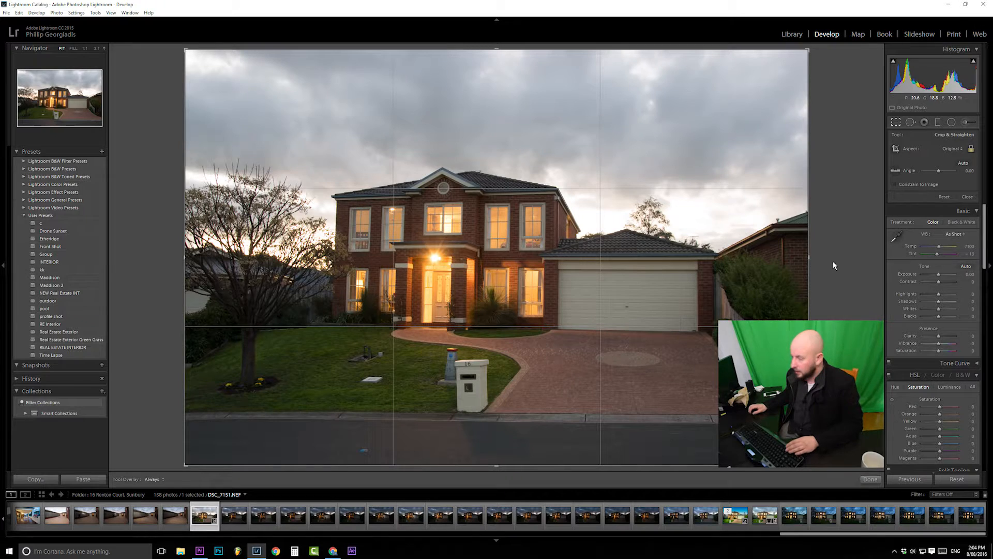
mouse_move(809, 257)
mouse_down()
mouse_move(763, 265)
mouse_move(811, 256)
mouse_up()
drag(809, 49, 858, 18)
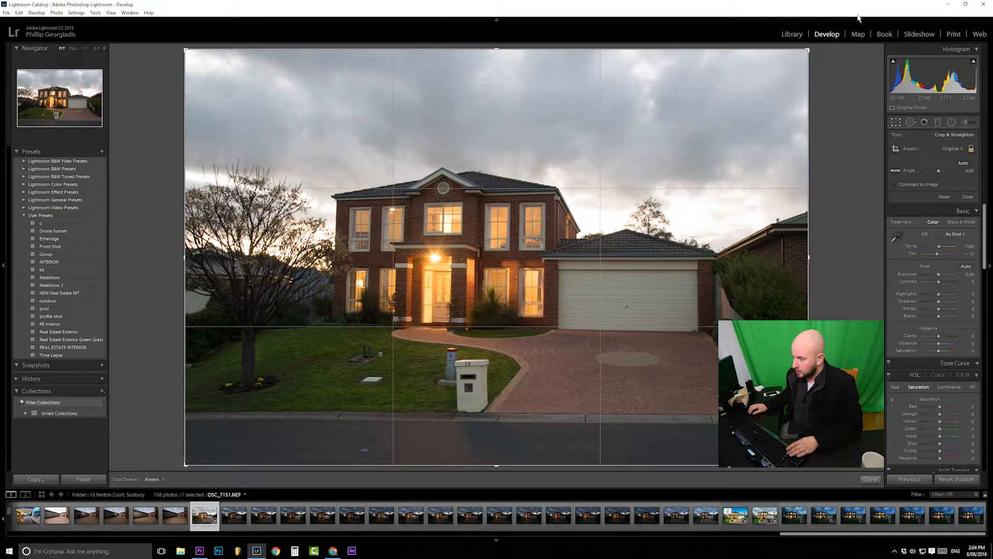
drag(497, 465, 488, 439)
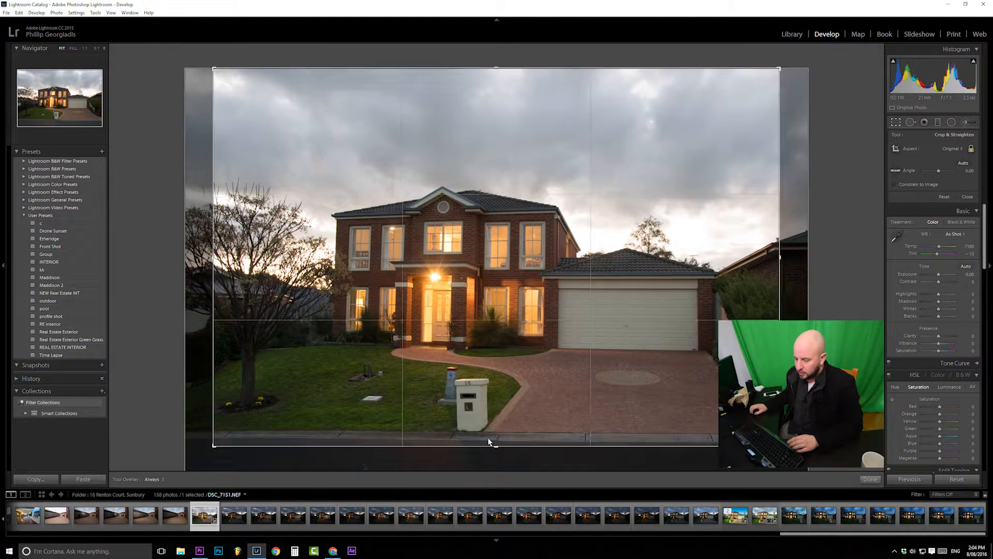
- Heal the small blue mark on the road with the Spot Removal tool at size 76
key(q)
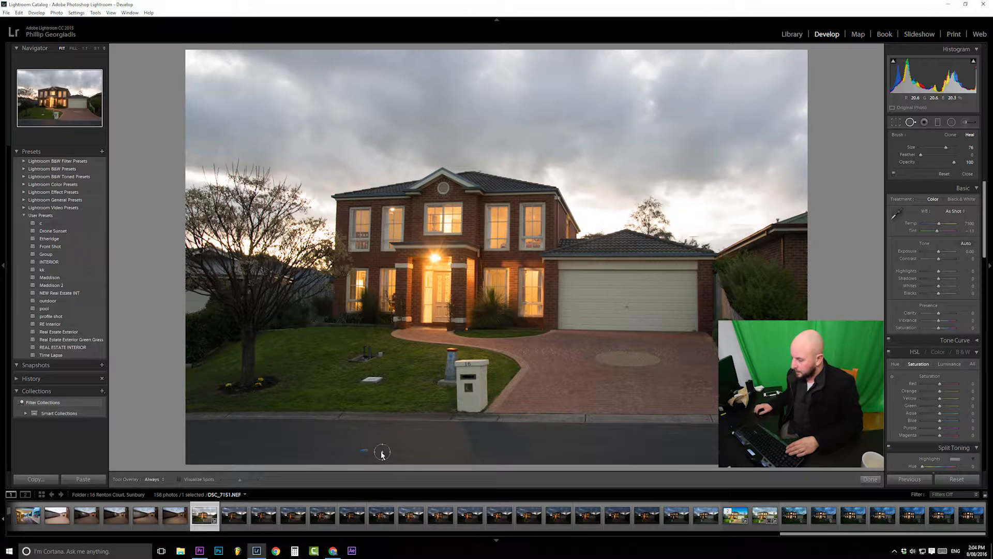
drag(359, 452, 377, 452)
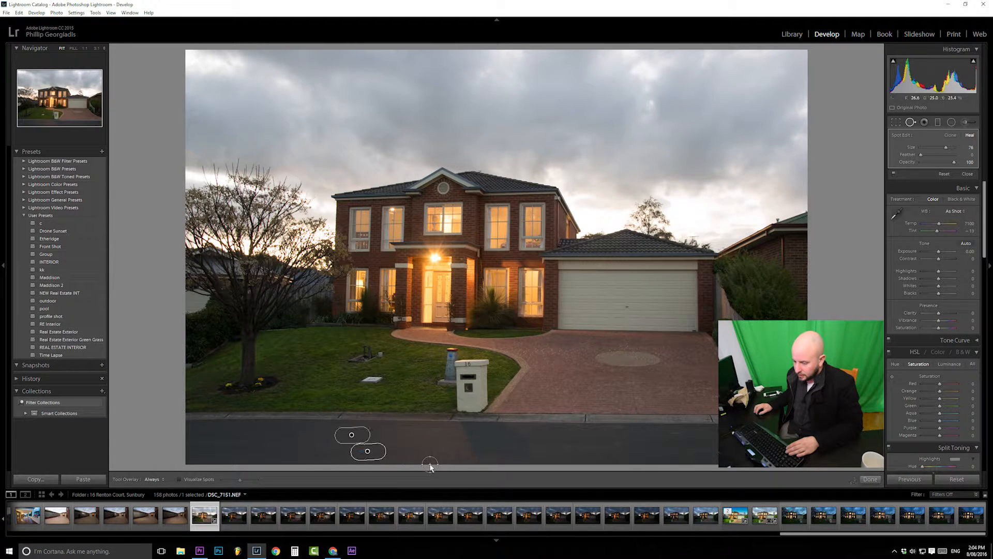
key(Escape)
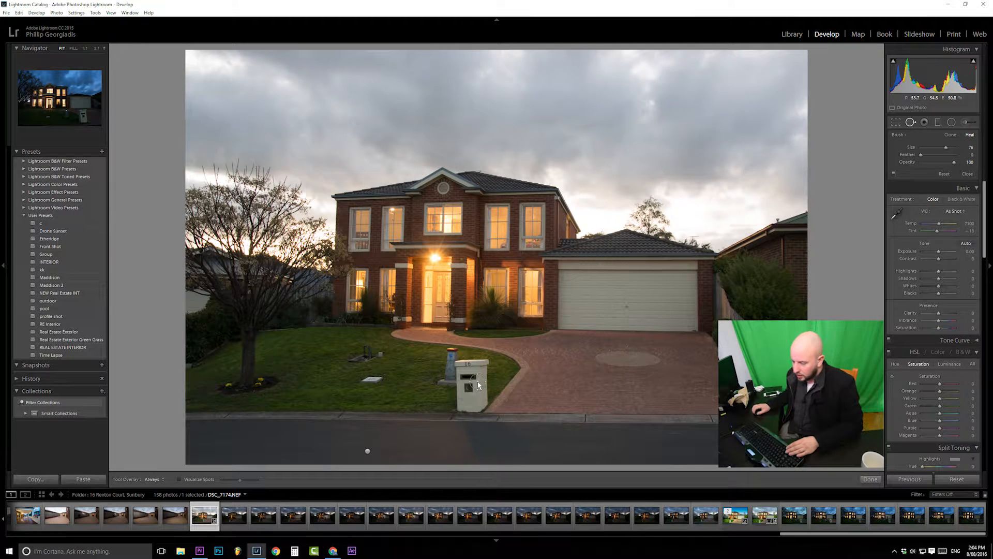
- Try a graduated filter down over the sky with temperature −100 and exposure −1.75
click(925, 123)
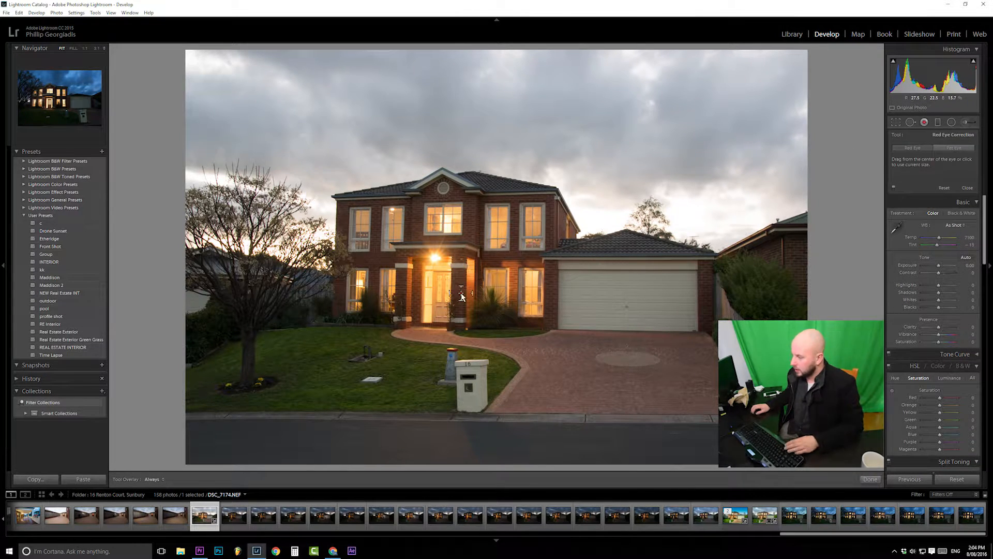
click(938, 122)
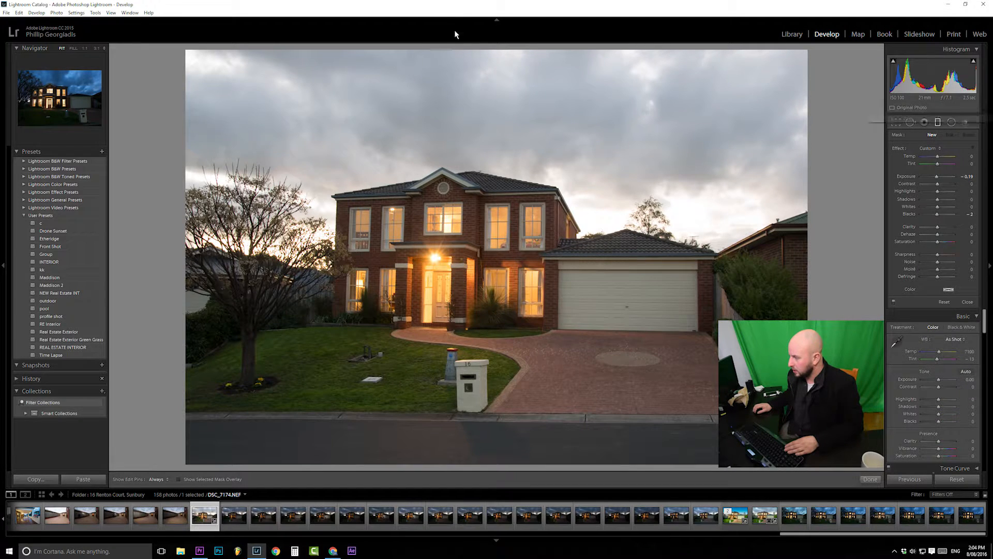
drag(481, 50, 483, 234)
mouse_move(933, 160)
mouse_down()
mouse_move(891, 161)
mouse_move(930, 178)
mouse_up()
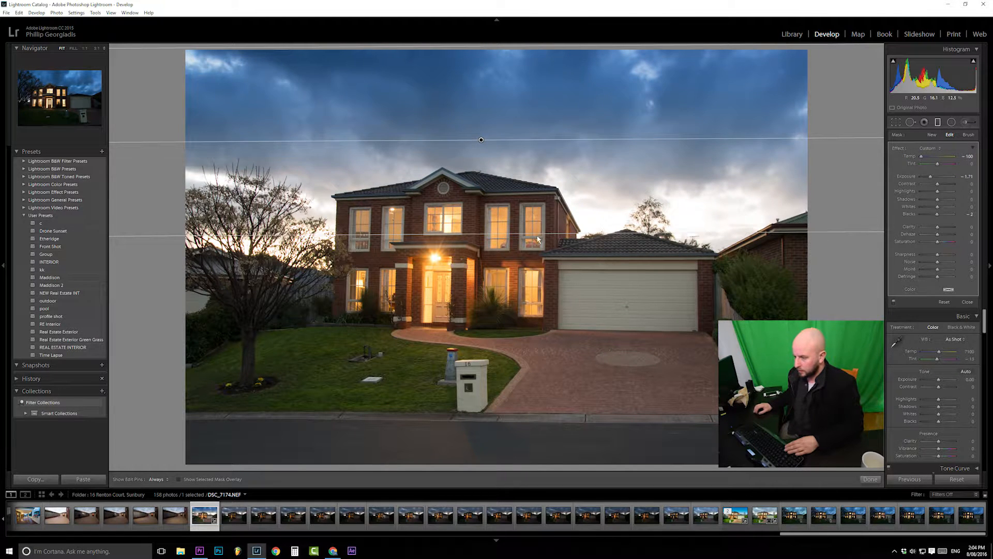
- Extend the sky gradient further down, try a warmer, greener tone with exposure −1.52, and undo the graduated filter adjustments
drag(498, 239, 497, 275)
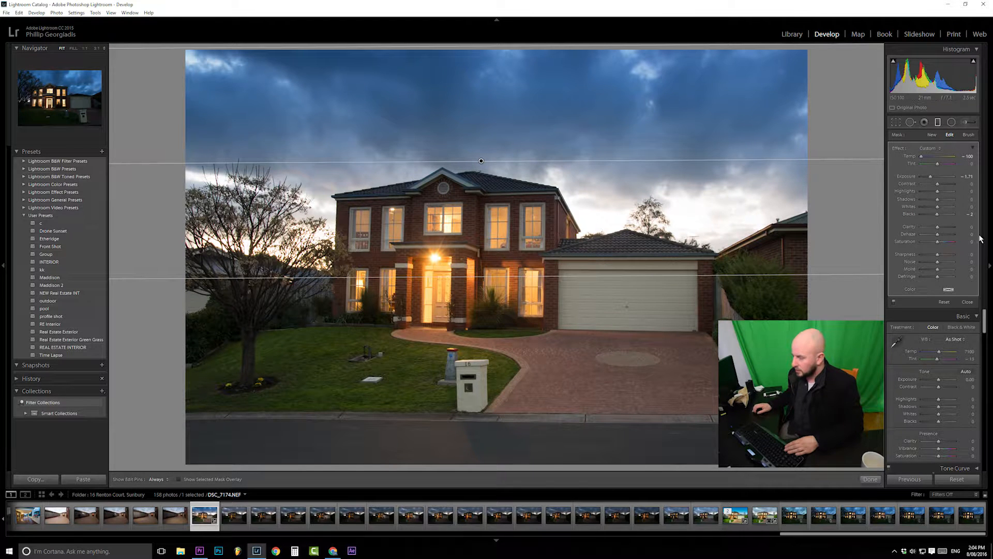
drag(921, 157, 900, 157)
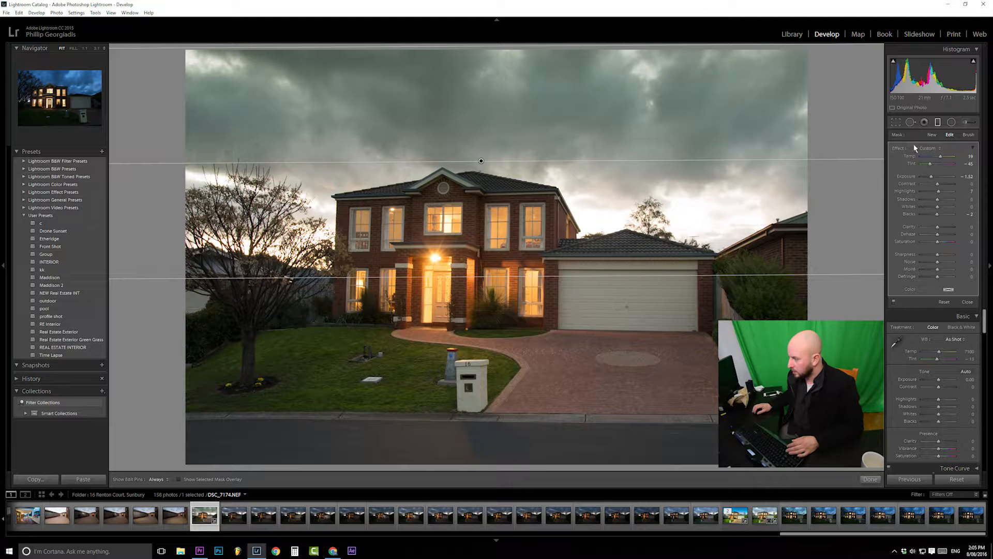
key(ctrl+z)
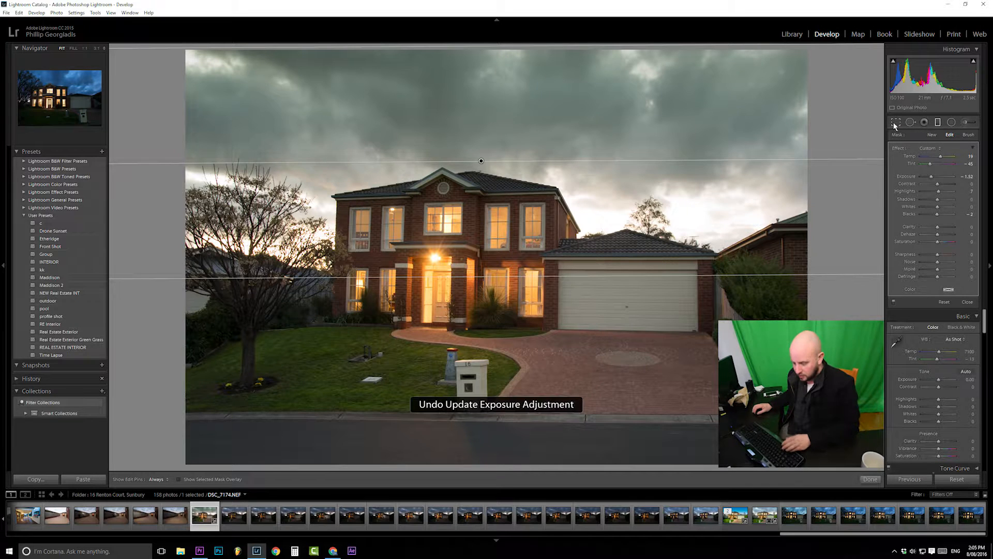
key(ctrl+z)
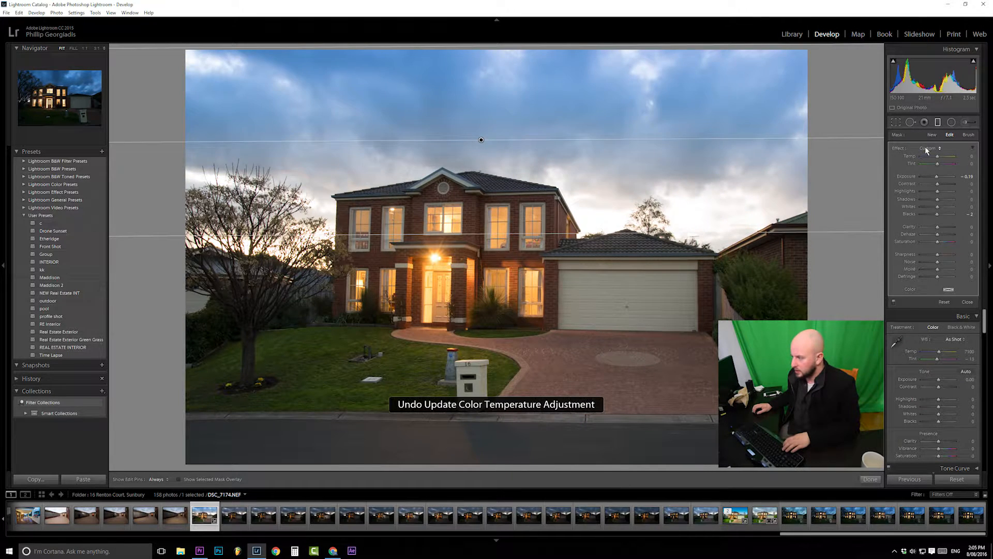
- Try a circular radial filter centred on the house with its exposure set to 0.09
click(951, 122)
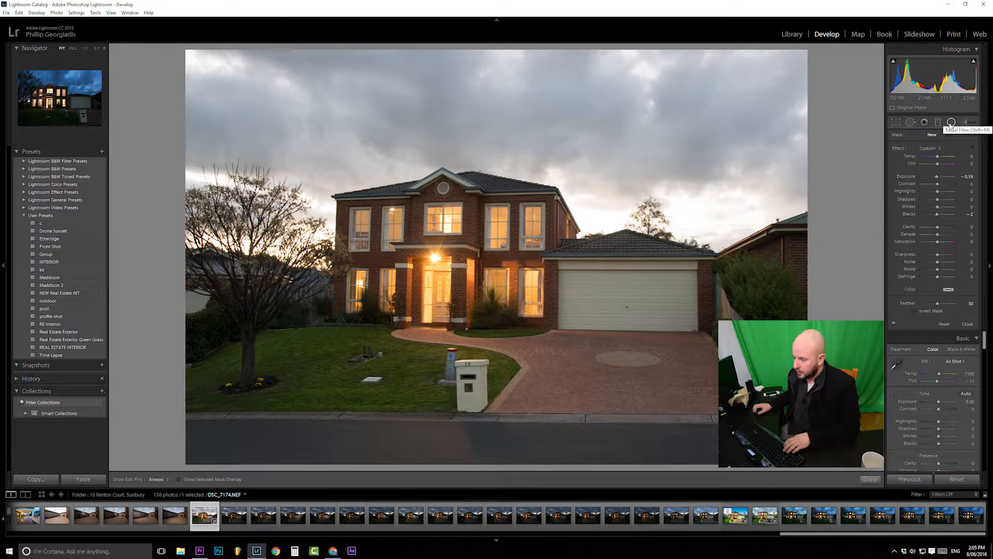
drag(480, 260, 581, 163)
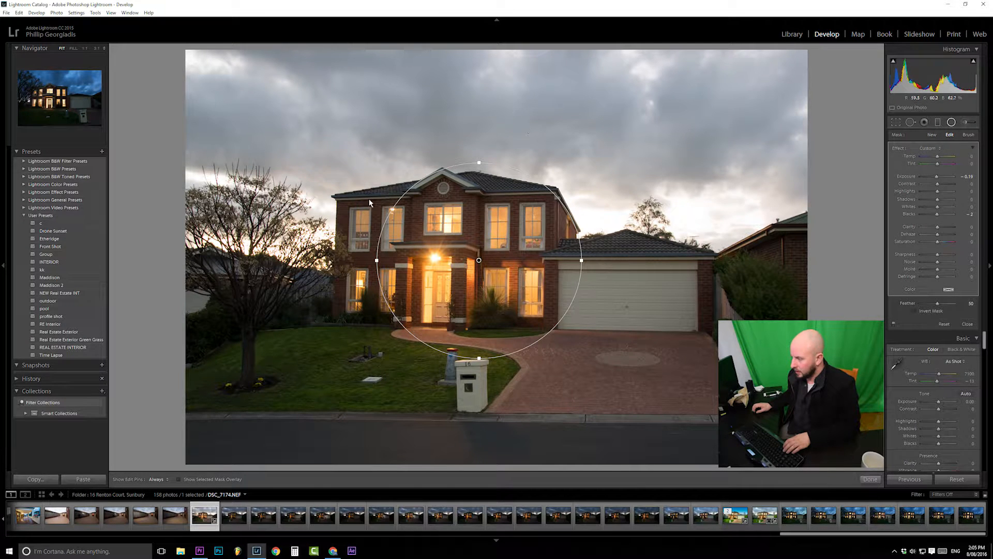
drag(936, 177, 937, 177)
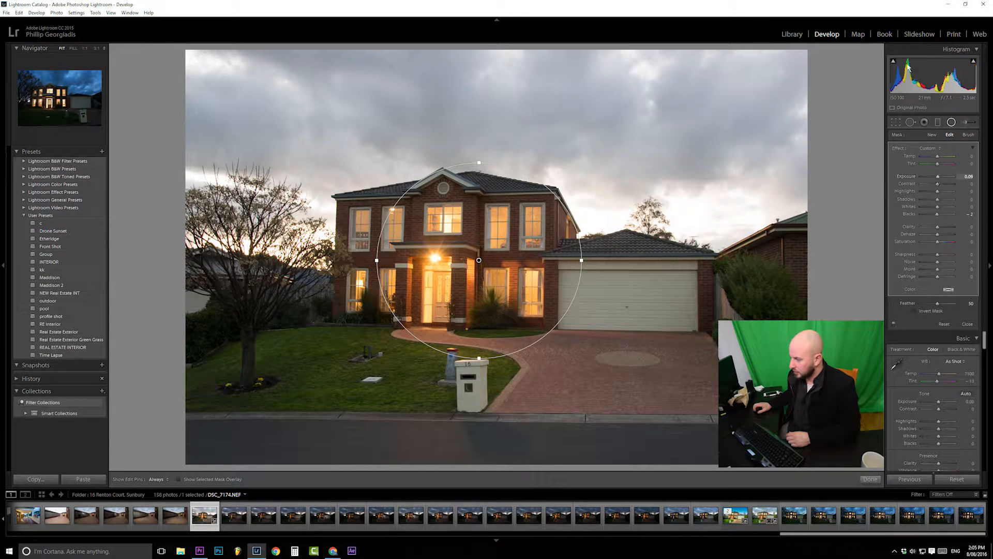
- Try brightening the house front and lawn with the Adjustment Brush at exposure 3.71, and undo the brushwork
click(965, 123)
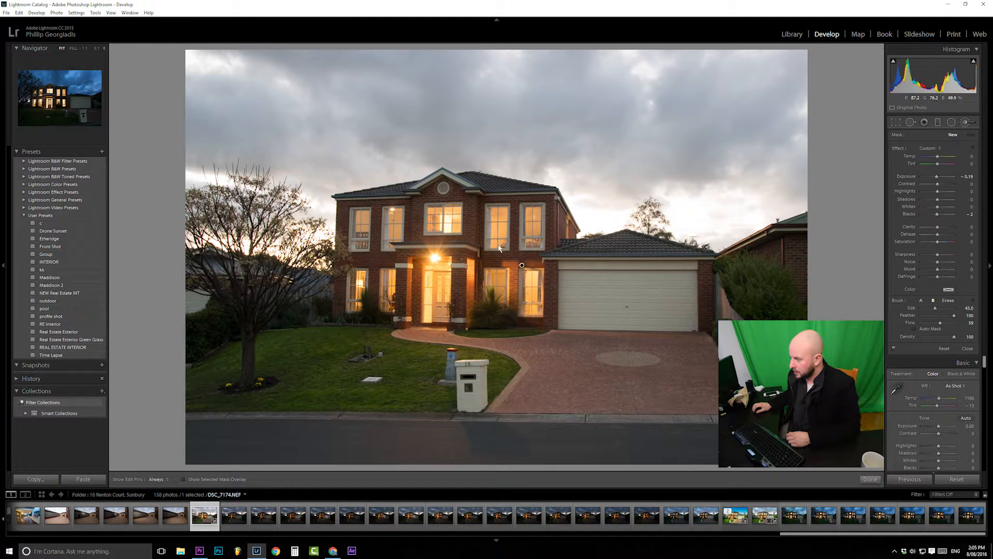
key(k)
click(964, 122)
scroll(467, 289, down, 3)
drag(936, 177, 953, 176)
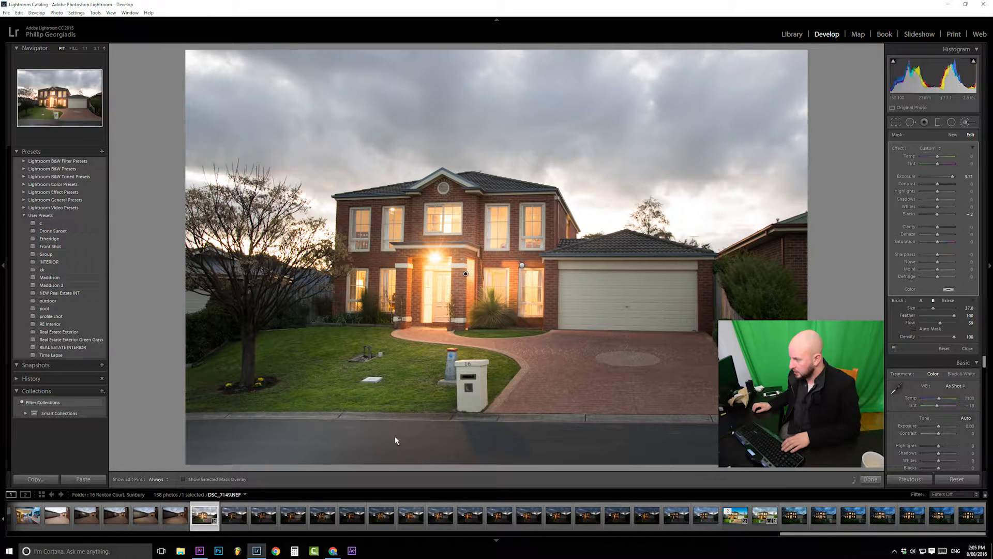
key(ctrl+z)
click(894, 123)
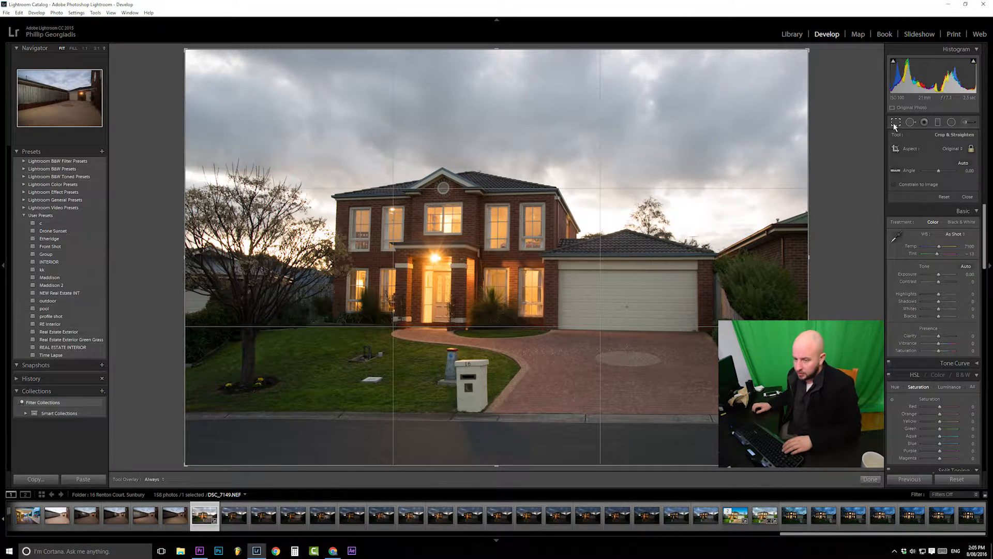
click(894, 123)
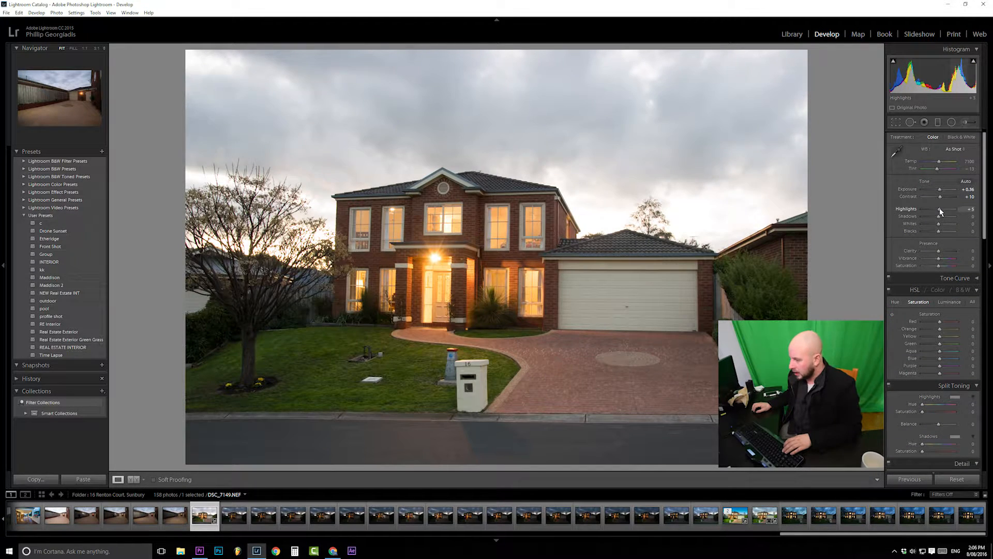
- Lower the photo's highlights to −100 and raise its shadows to +100
drag(939, 209, 939, 209)
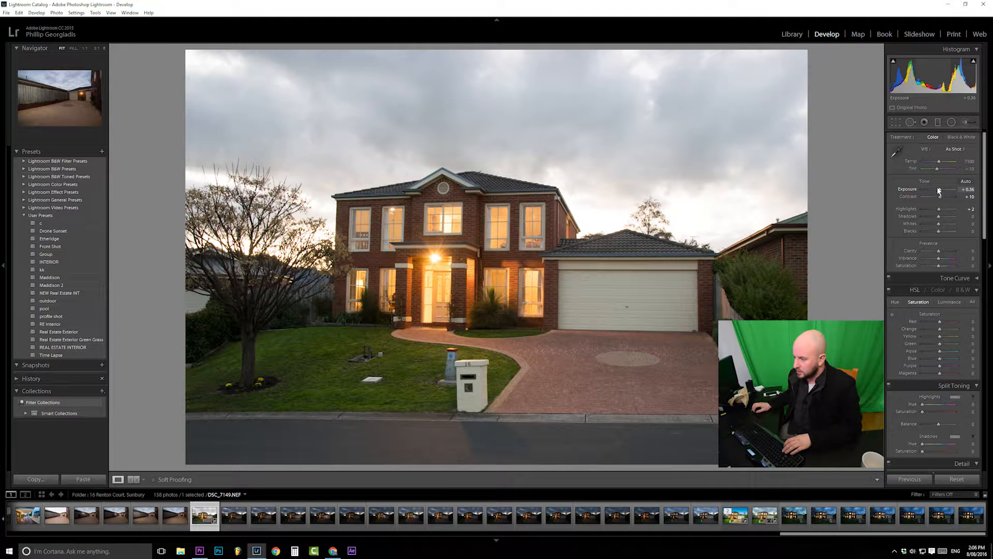
drag(937, 209, 915, 210)
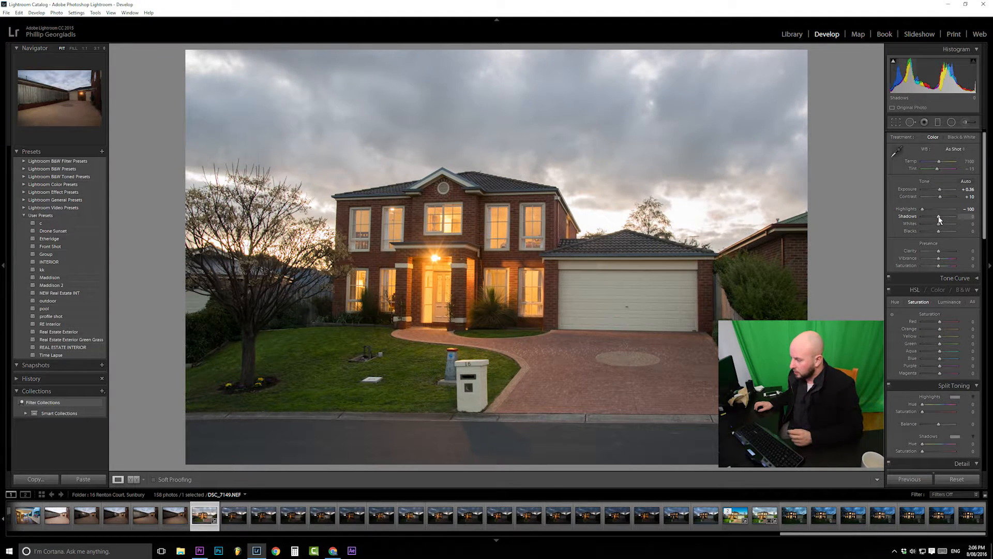
drag(940, 220, 957, 216)
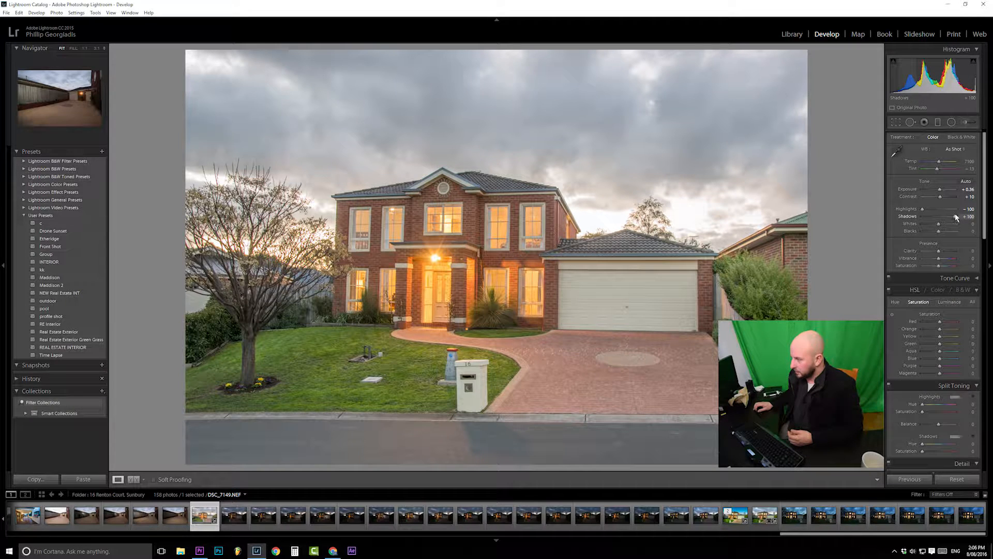
mouse_move(955, 217)
mouse_down()
mouse_move(940, 219)
mouse_move(964, 221)
mouse_move(939, 219)
mouse_move(963, 222)
mouse_up()
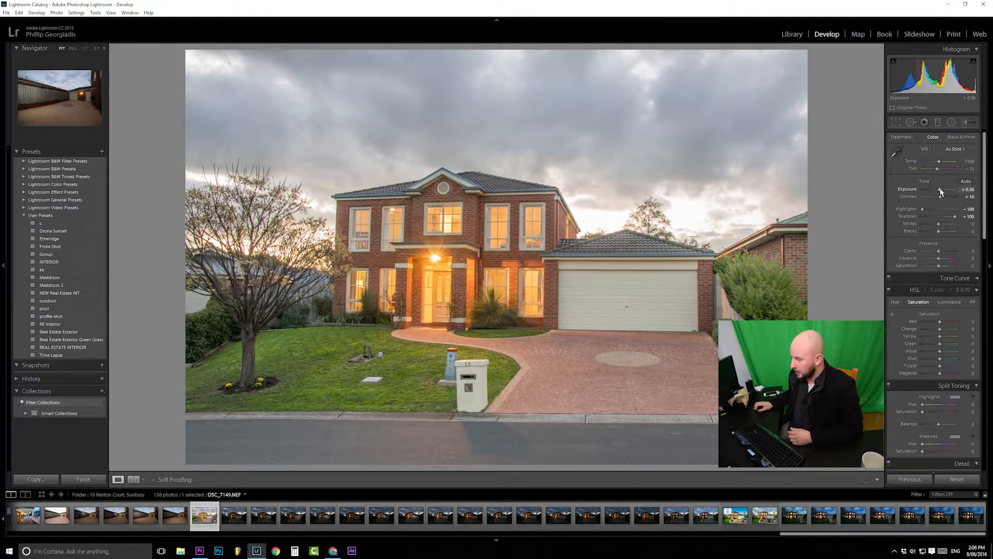
- Set the exposure to +0.24 and raise the whites to +29, using the clipping preview as a guide
drag(940, 190, 939, 190)
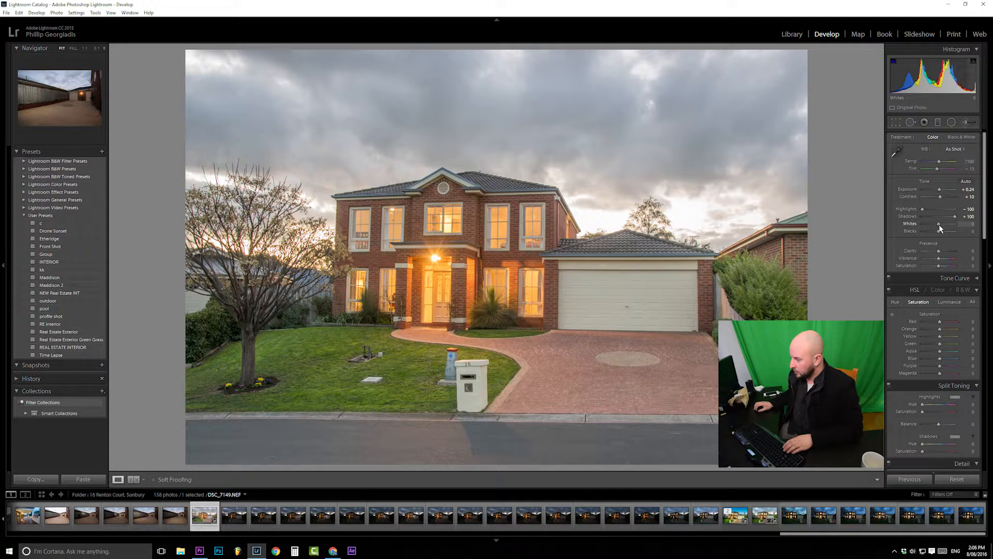
mouse_move(938, 223)
mouse_down()
mouse_move(960, 227)
mouse_move(940, 228)
mouse_up()
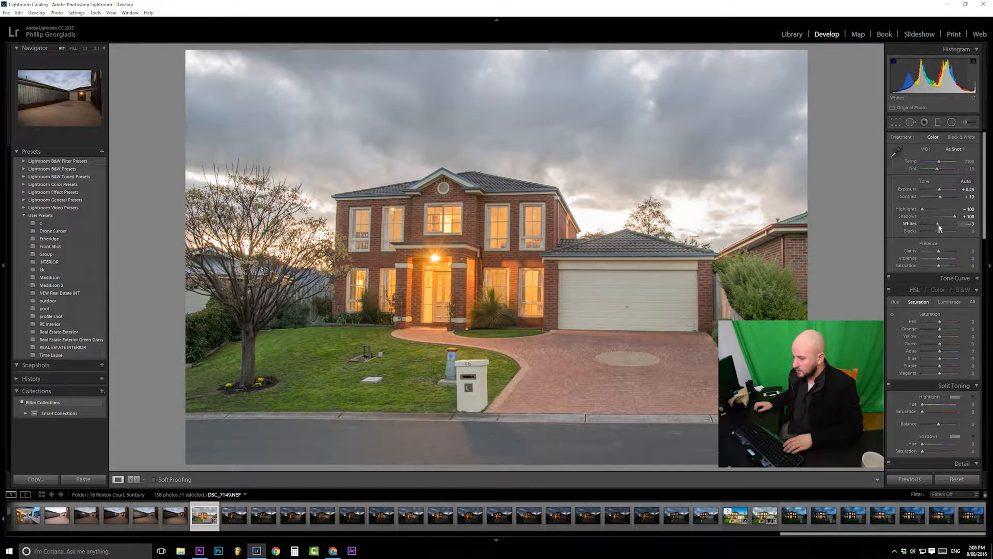
mouse_move(939, 231)
mouse_down()
mouse_move(919, 234)
mouse_move(939, 228)
mouse_up()
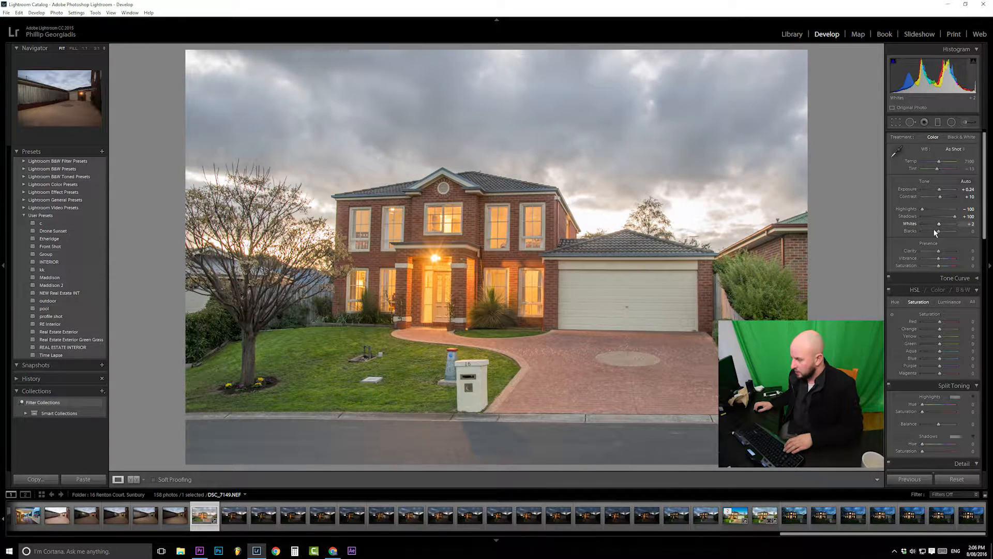
alt+click(938, 225)
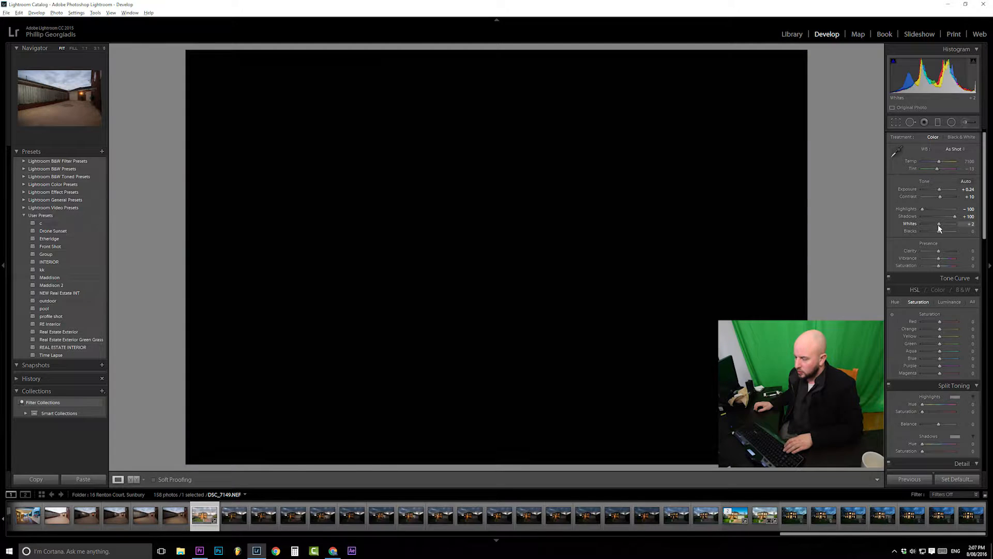
drag(939, 224, 942, 222)
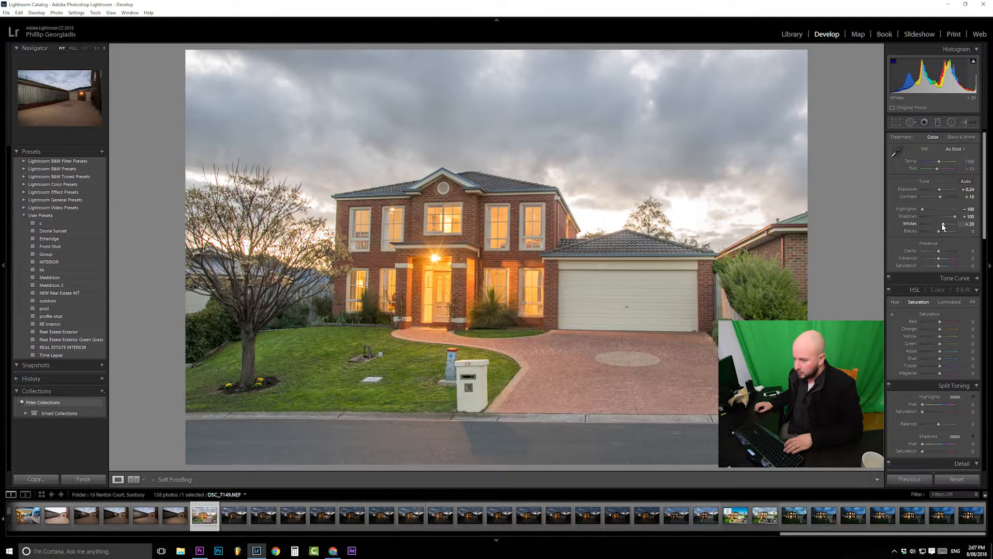
- Check the whites for clipping and lower the blacks to −38, using the clipping preview as a guide
alt+click(942, 223)
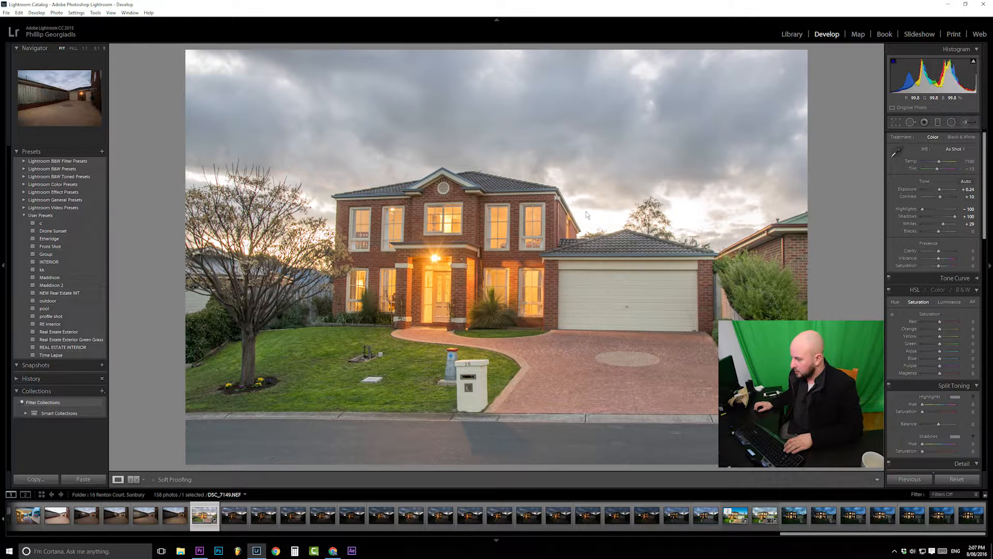
alt+click(944, 223)
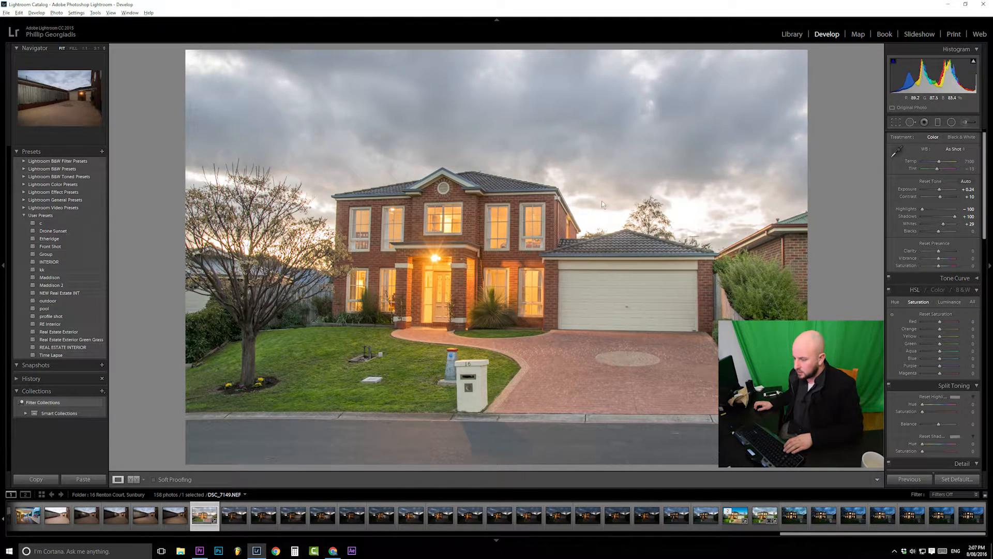
alt+click(938, 232)
drag(936, 233, 933, 234)
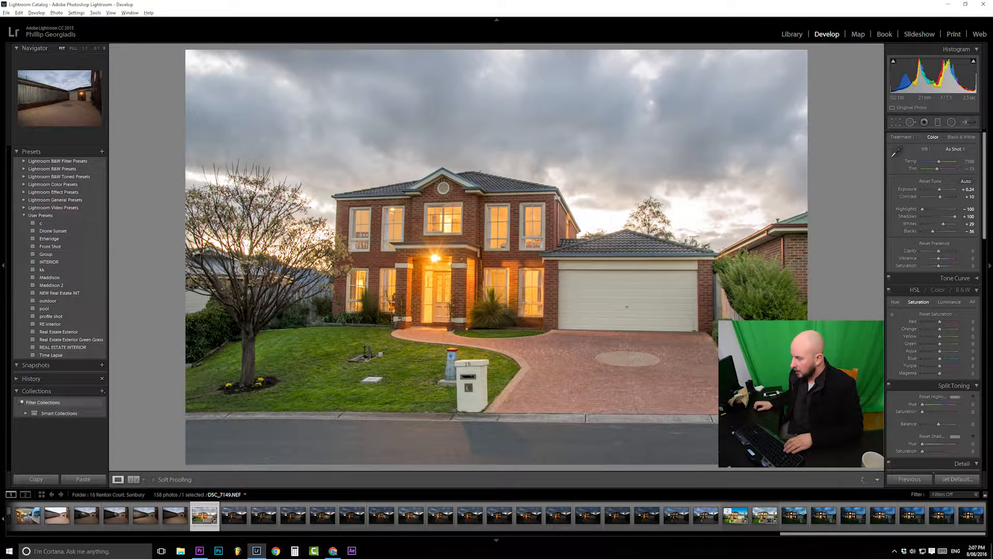
alt+click(932, 232)
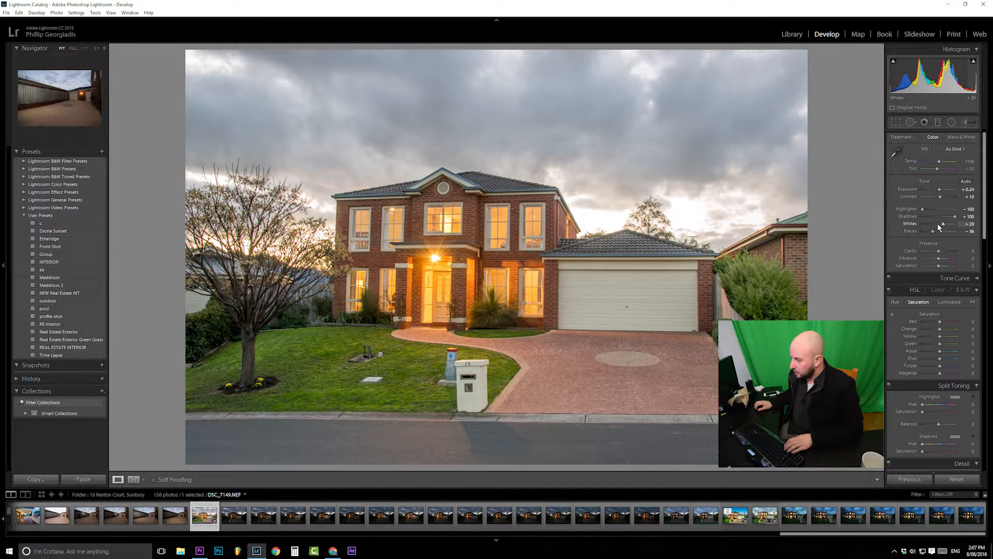
key(alt)
drag(946, 226, 945, 223)
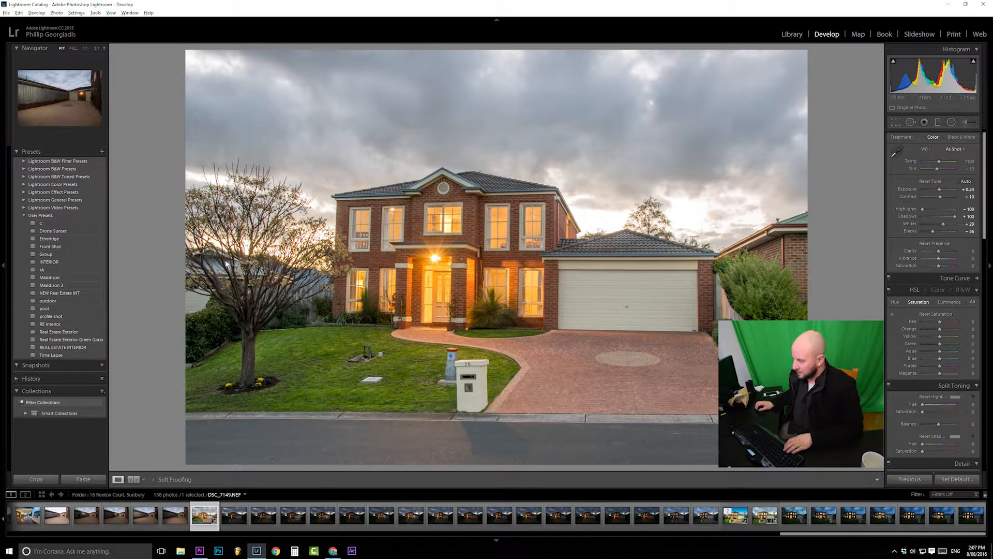
drag(934, 233, 934, 232)
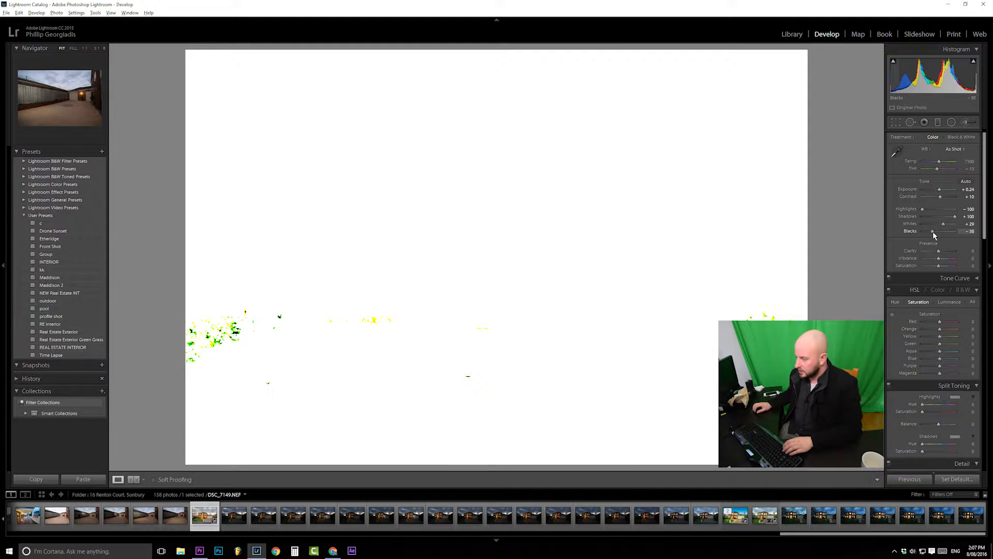
drag(933, 232, 933, 232)
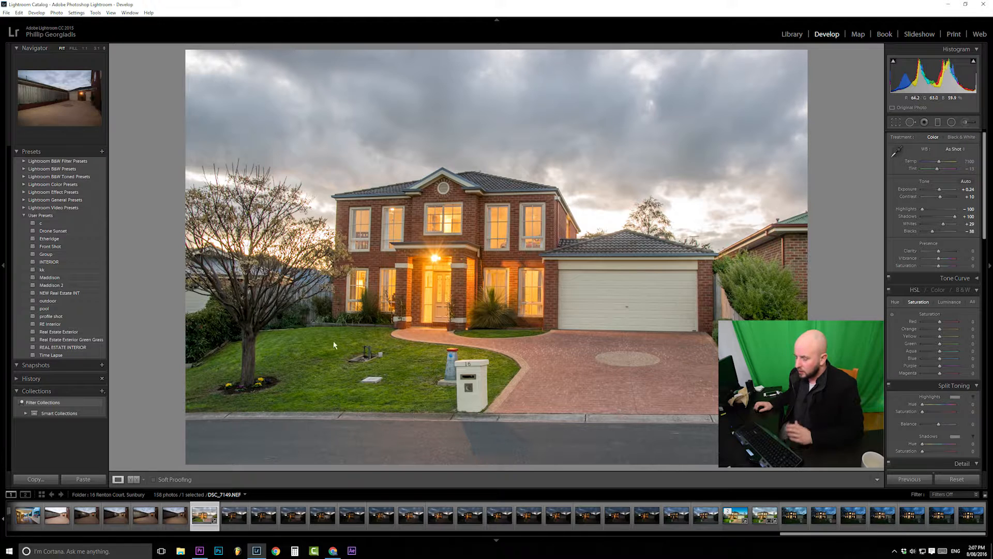
- Compare the photo before and after editing, side by side and as a split view, and return to the single view
click(137, 481)
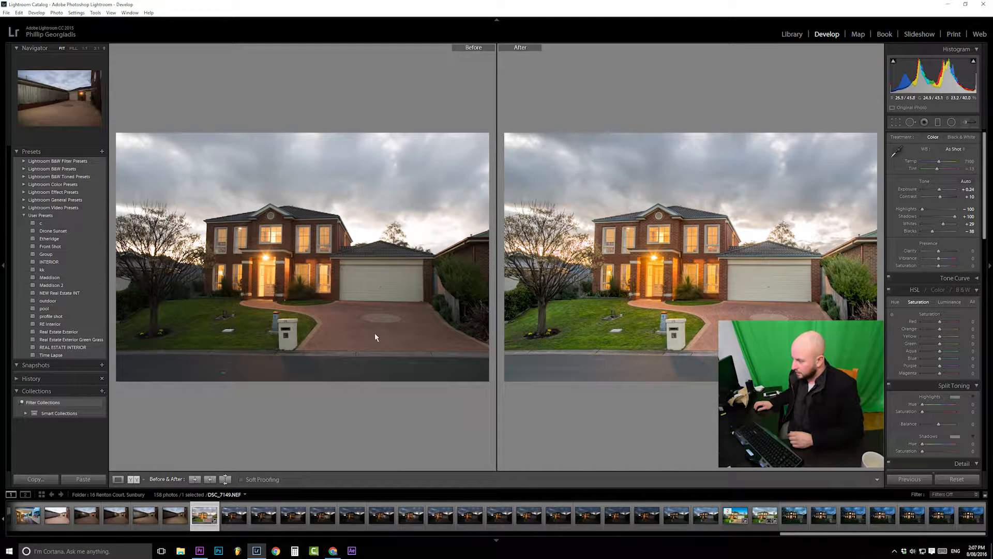
key(shift+y)
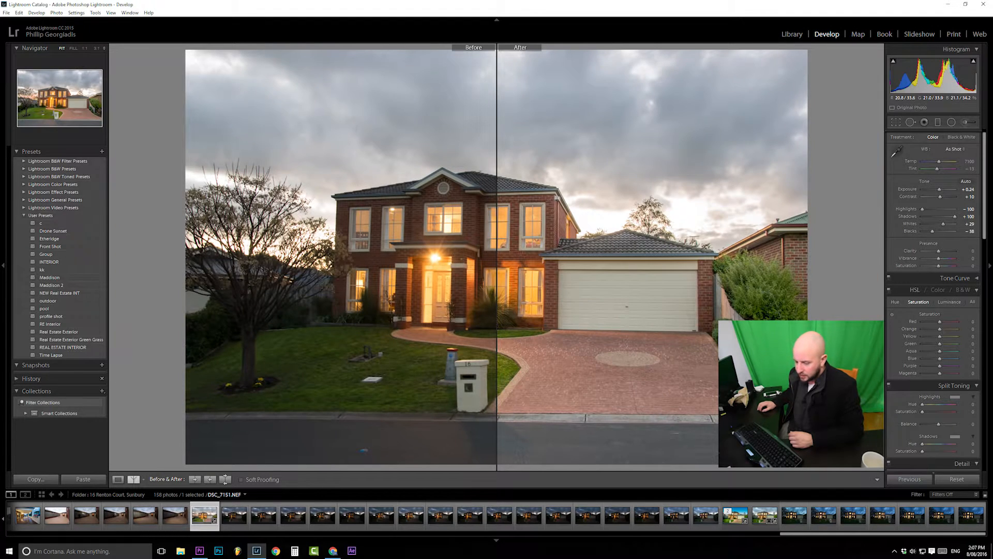
click(119, 480)
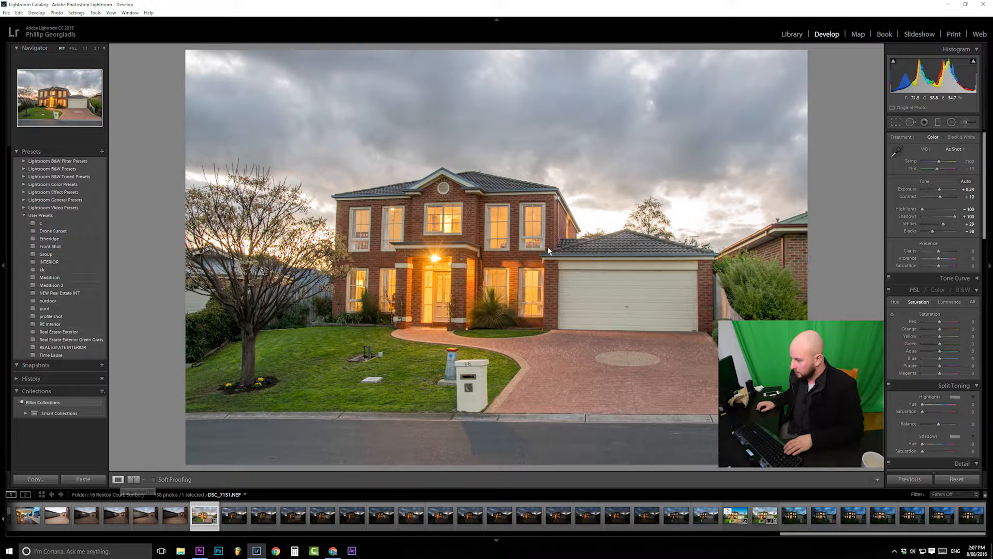
- Set the photo's clarity to +33
drag(939, 251, 946, 252)
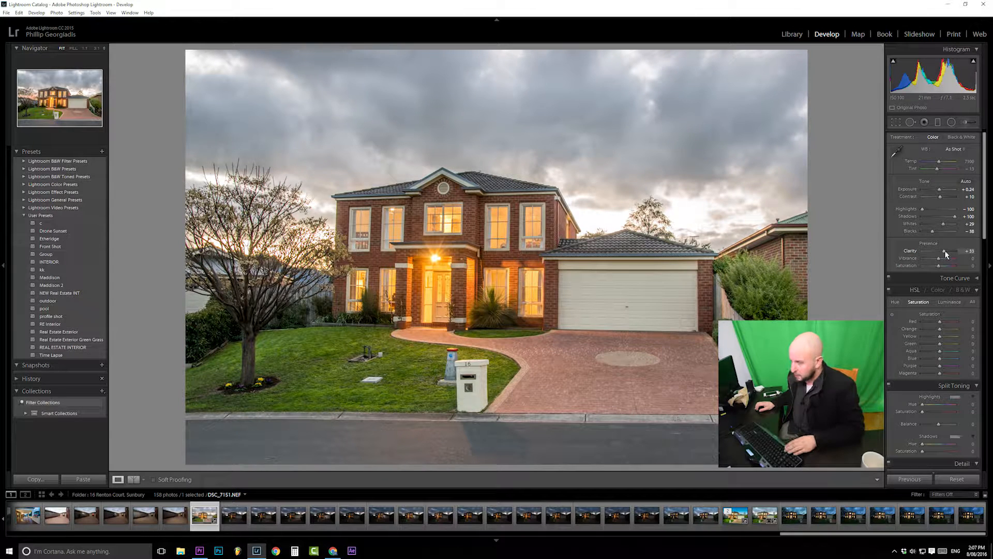
mouse_move(945, 251)
mouse_down()
mouse_move(927, 252)
mouse_move(942, 253)
mouse_up()
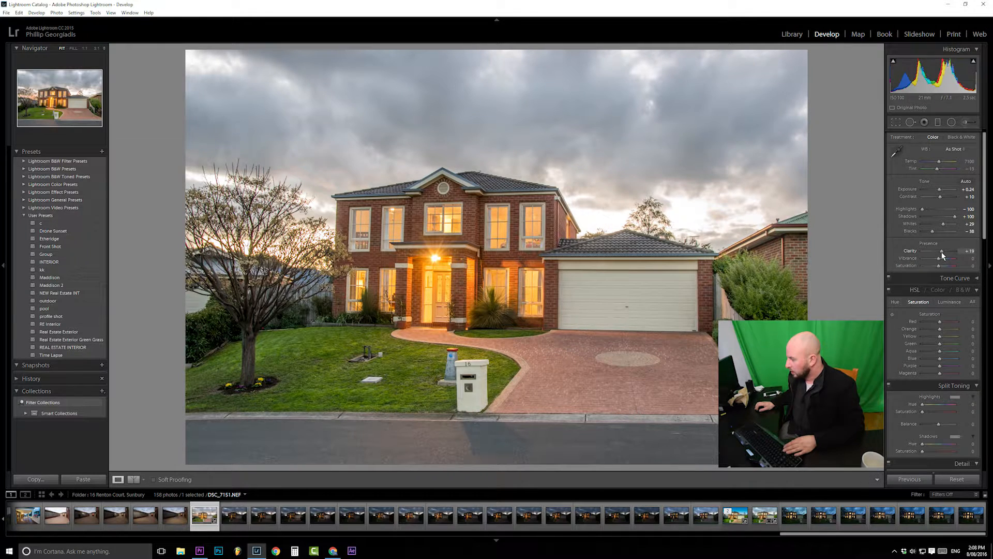
mouse_move(942, 252)
mouse_down()
mouse_move(971, 252)
mouse_move(945, 254)
mouse_move(962, 251)
mouse_move(934, 262)
mouse_move(956, 265)
mouse_move(940, 267)
mouse_up()
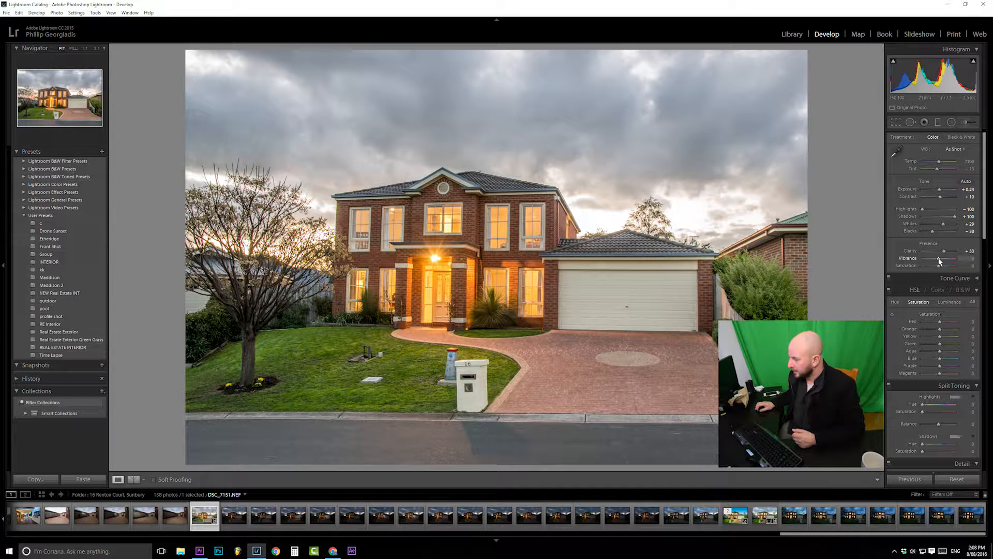
- Try lowering the red, orange and yellow saturation to −100 in the HSL adjustments
scroll(957, 222, down, 4)
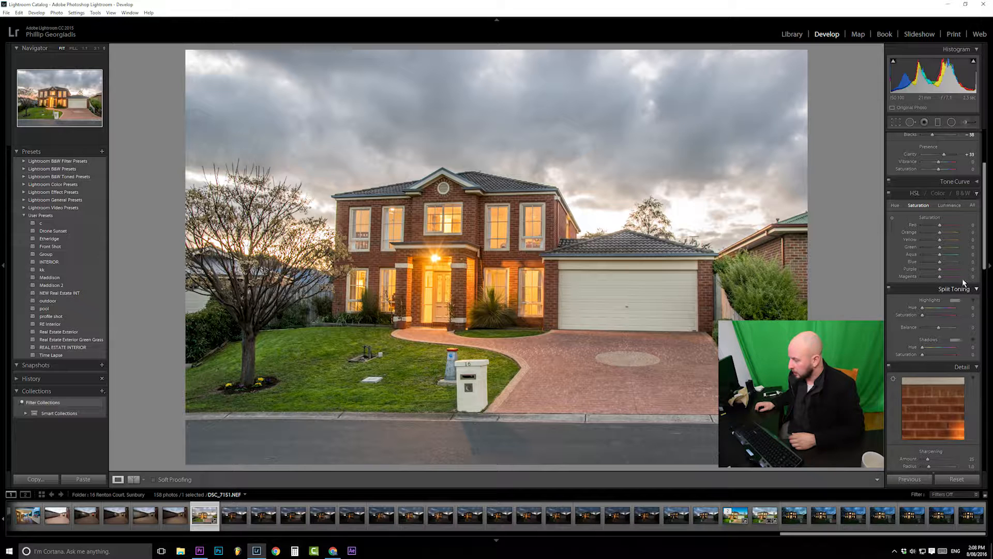
scroll(985, 201, down, 1)
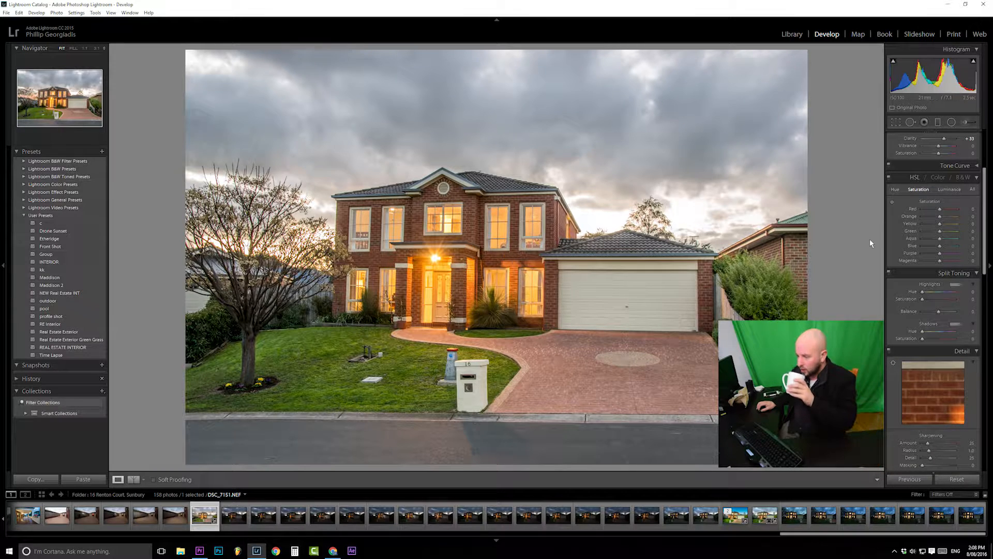
drag(933, 216, 917, 217)
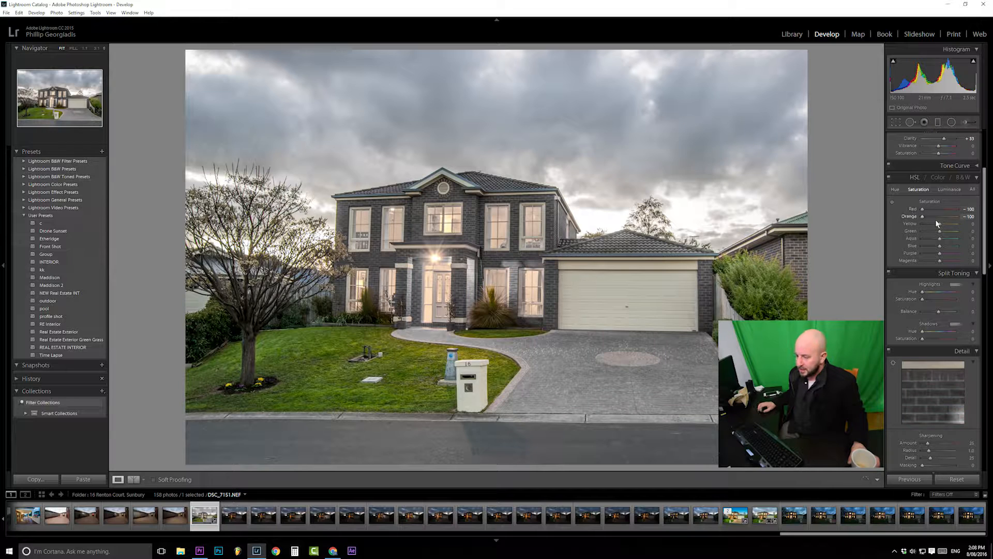
drag(941, 223, 914, 224)
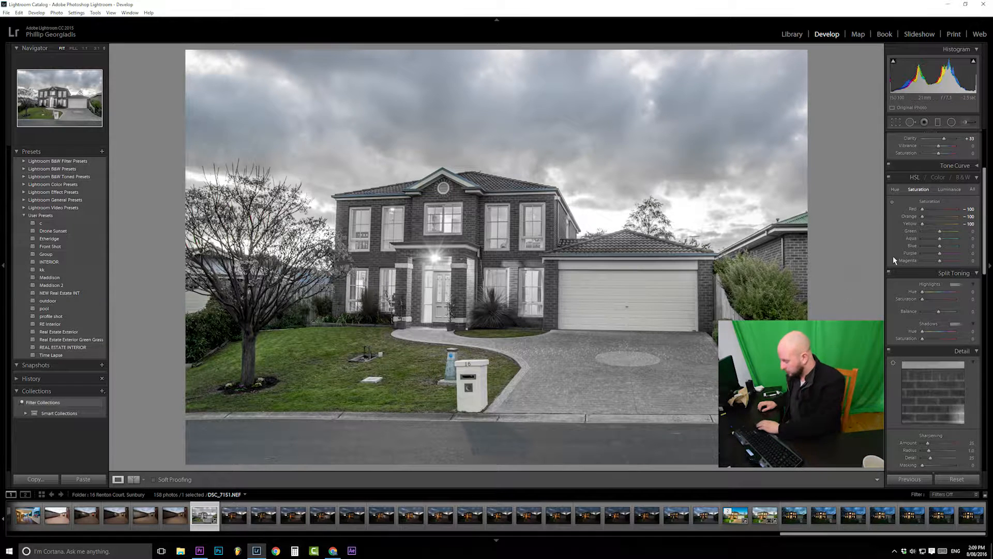
- Reset the yellow, orange and red saturation to 0
click(971, 224)
text(0)
click(971, 217)
text(0)
click(971, 210)
text(0)
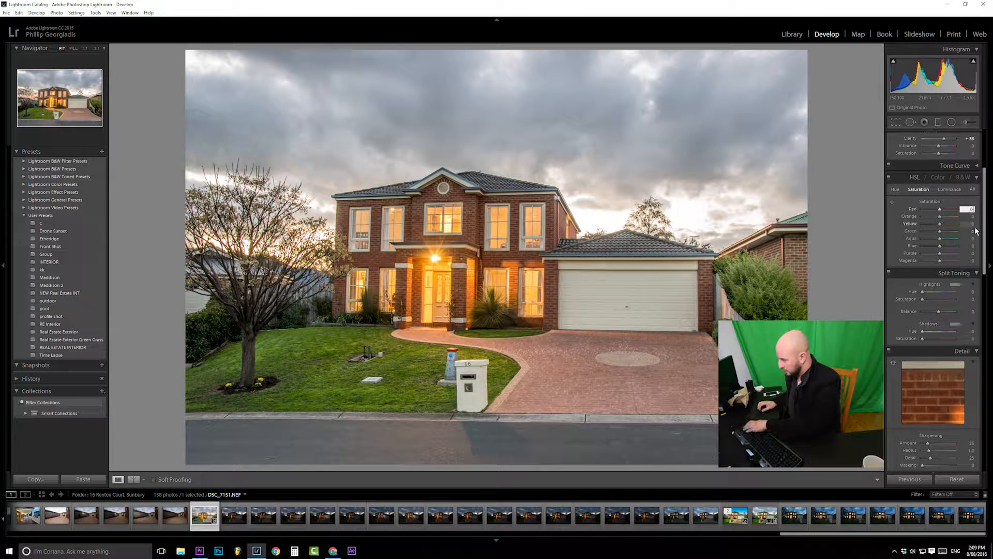
- Set the red, orange and yellow saturation to −10 each
click(970, 216)
click(972, 210)
text(-10)
click(973, 218)
text(-10)
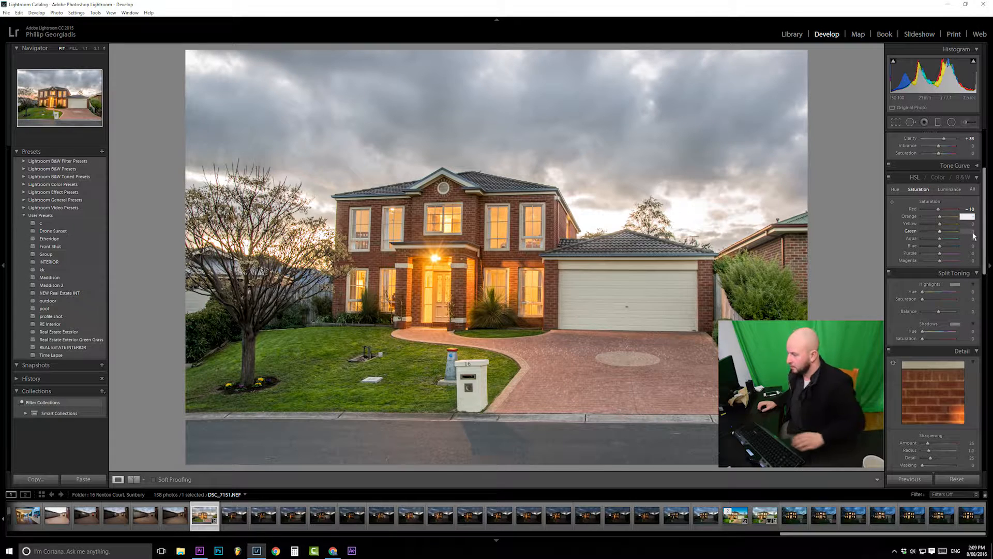
click(973, 226)
text(-10)
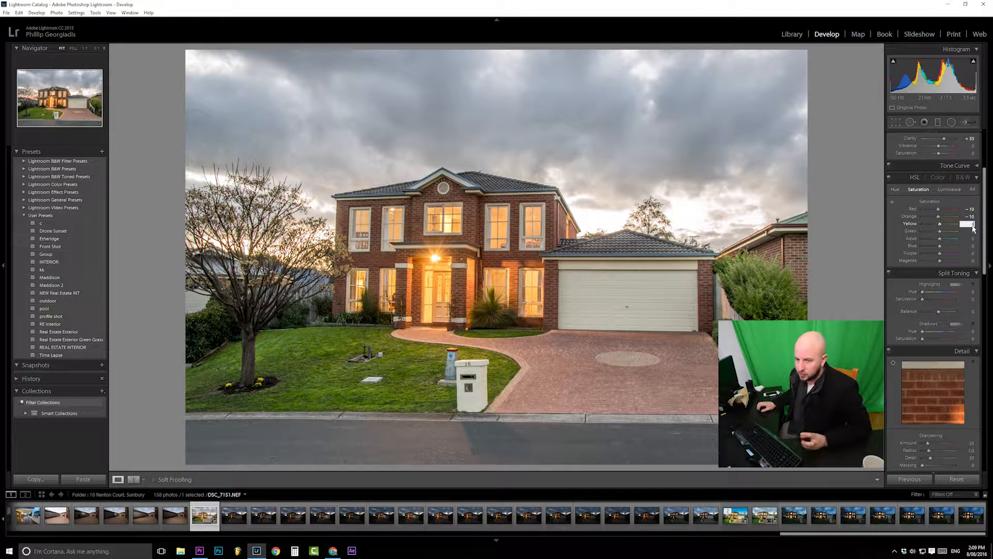
key(Return)
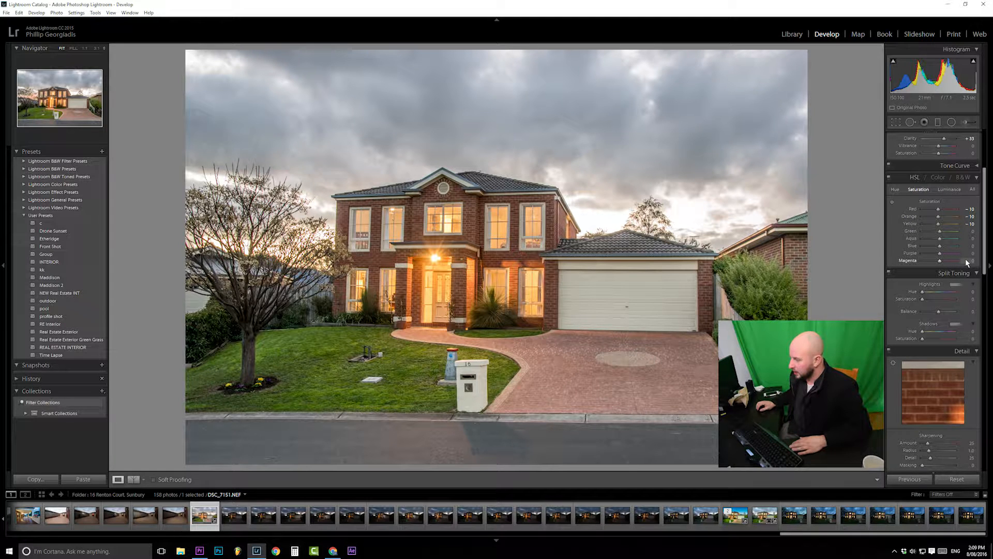
- Try targeted saturation adjustment directly on the photo, with orange −30, yellow +68, green +65, aqua +8 and blue +97
scroll(946, 258, up, 1)
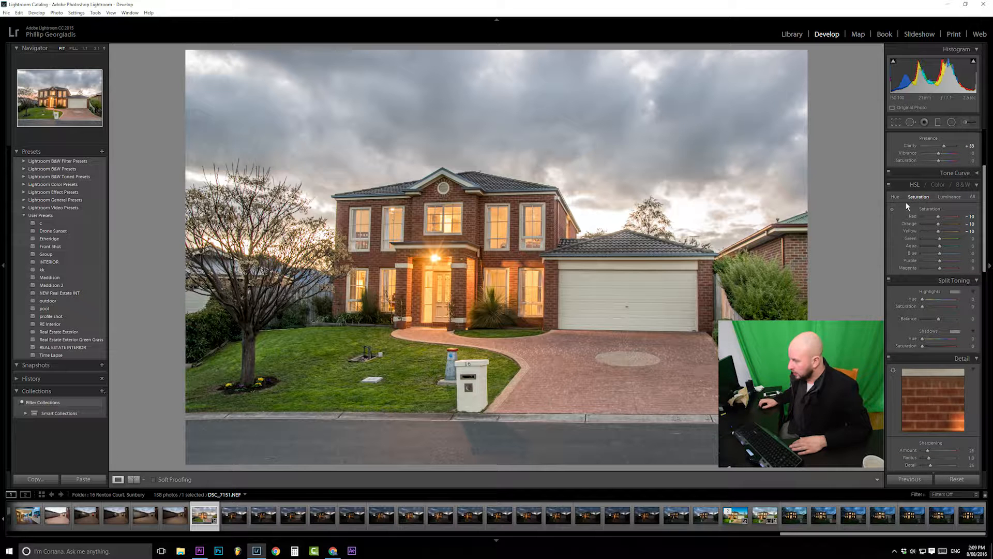
click(973, 196)
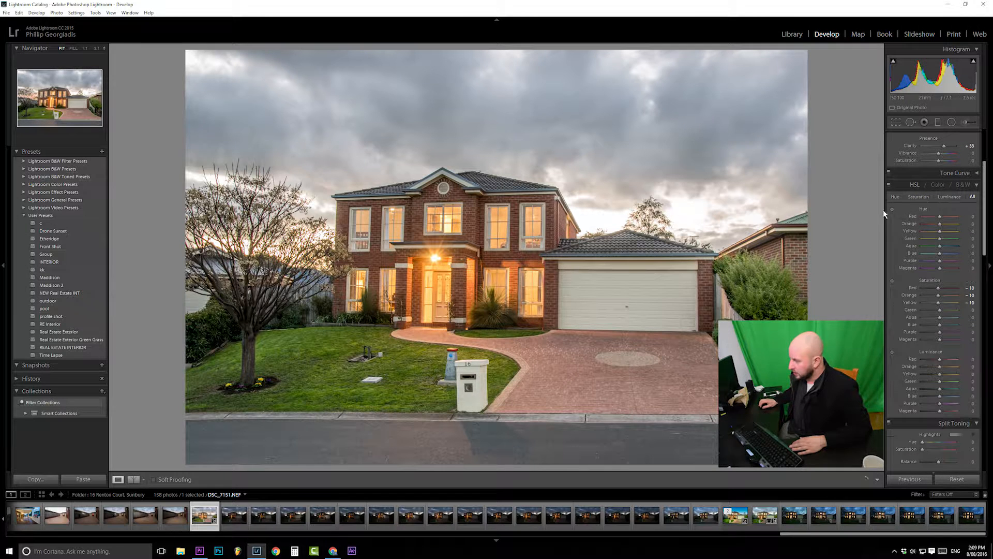
click(918, 198)
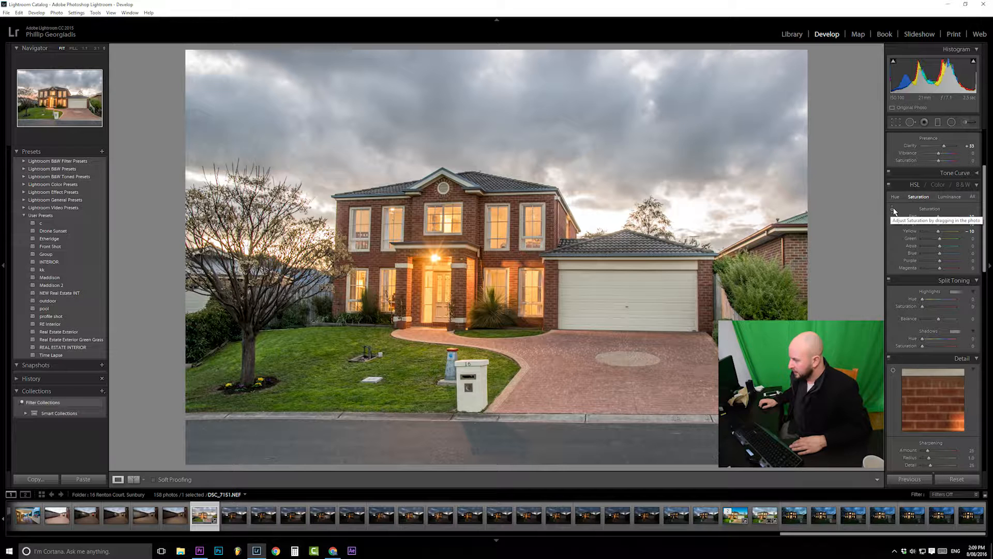
click(892, 210)
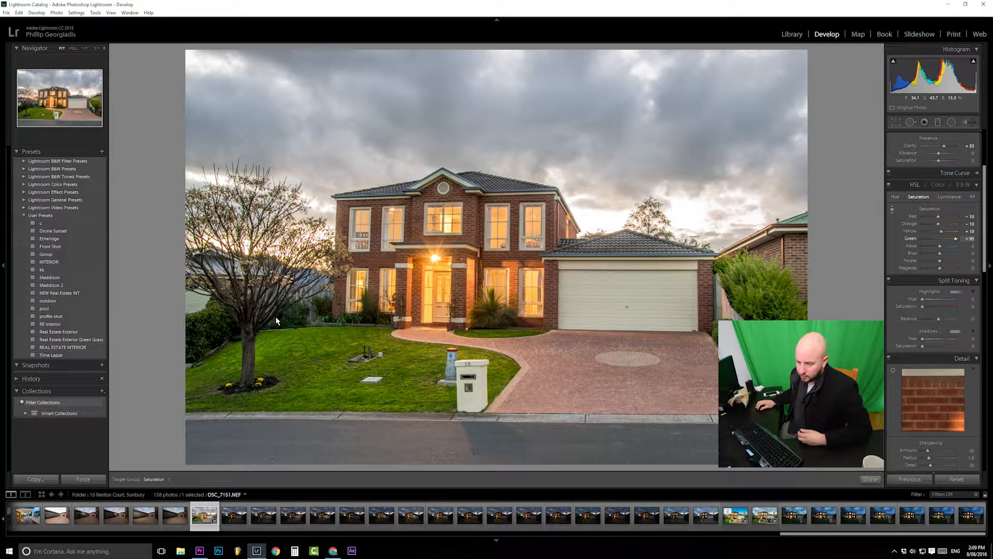
drag(279, 291, 276, 265)
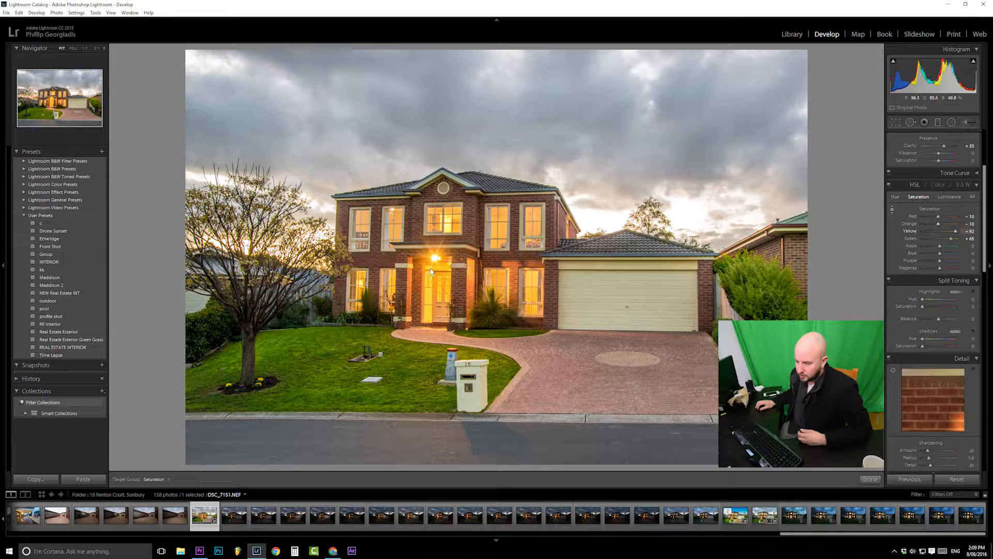
drag(430, 275, 434, 292)
mouse_move(441, 326)
mouse_down()
mouse_move(444, 359)
mouse_move(443, 335)
mouse_up()
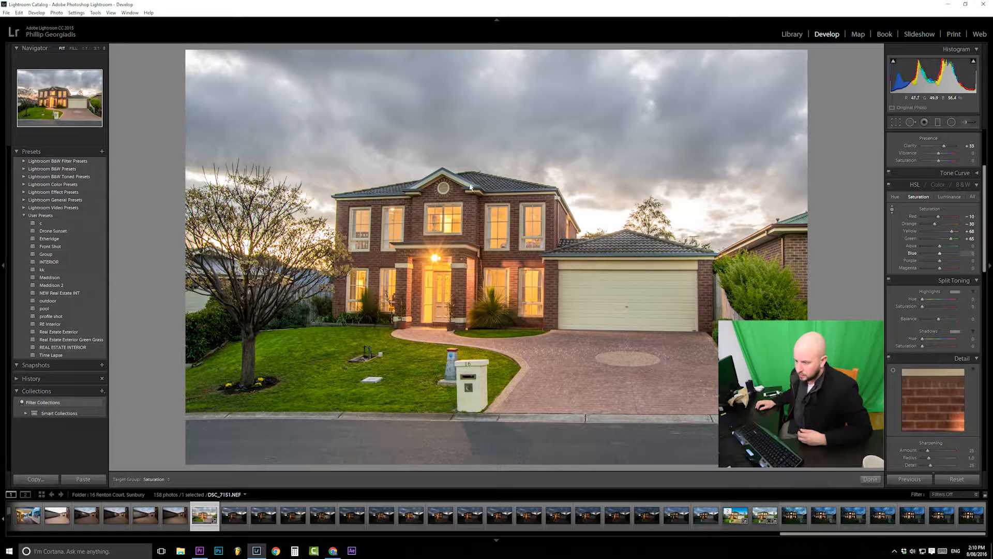
drag(471, 186, 463, 125)
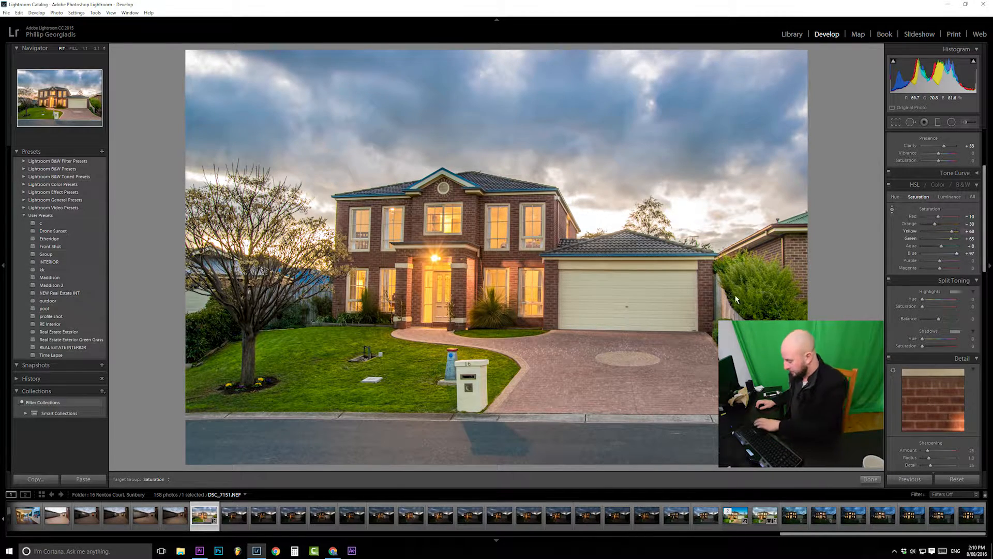
- Reset the green, aqua and blue saturation to 0 and set orange and yellow to −11 each
click(971, 255)
text(0)
click(970, 238)
text(0)
click(970, 232)
text(0)
click(970, 246)
text(0)
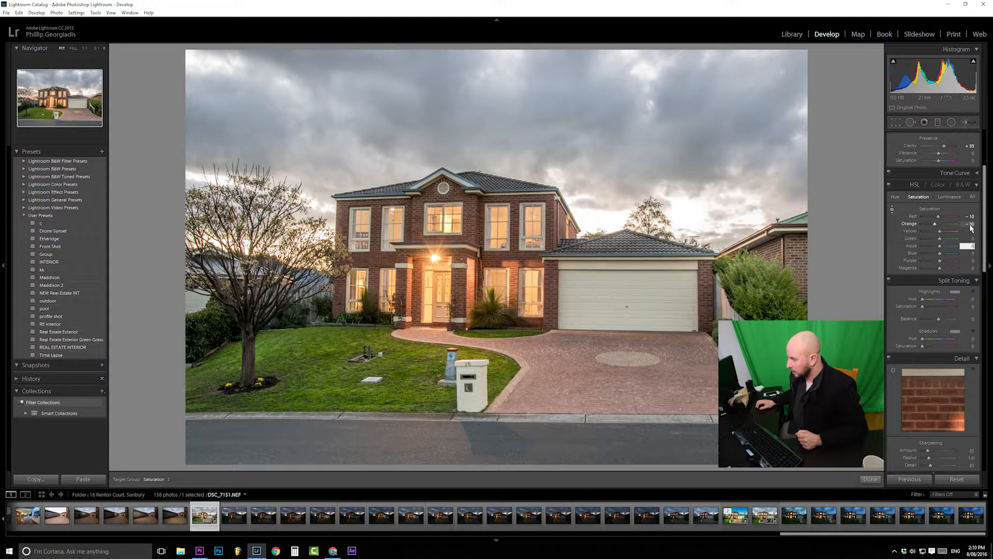
drag(935, 224, 937, 225)
drag(940, 225, 939, 232)
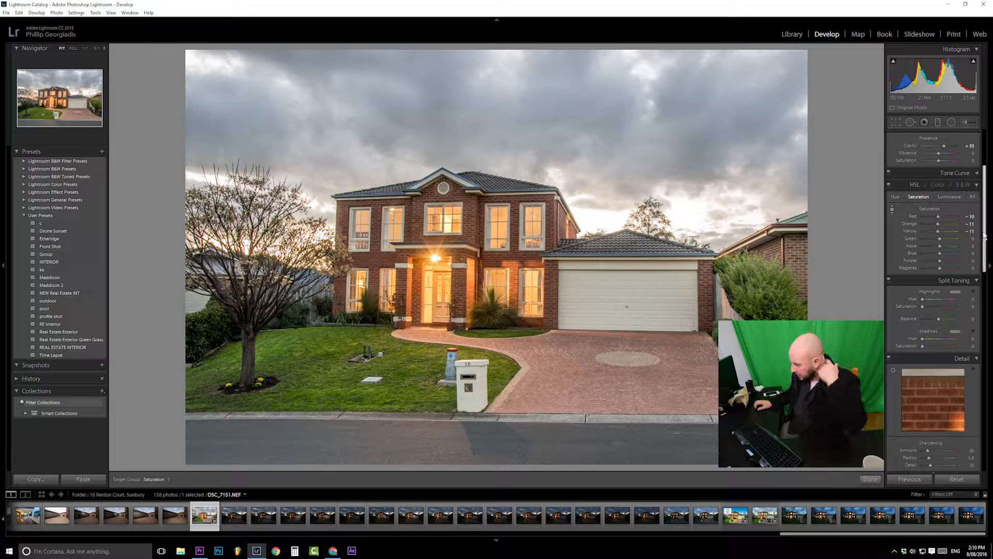
- Set the sharpening amount to 104, radius to 3.0 and detail to 81, checking the house front at 1:1
scroll(985, 235, down, 1)
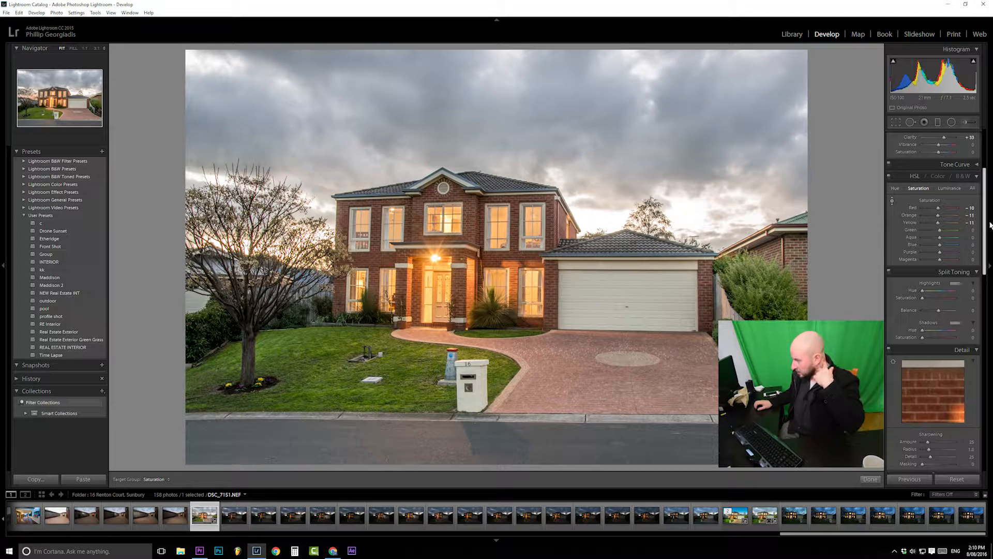
scroll(983, 220, down, 5)
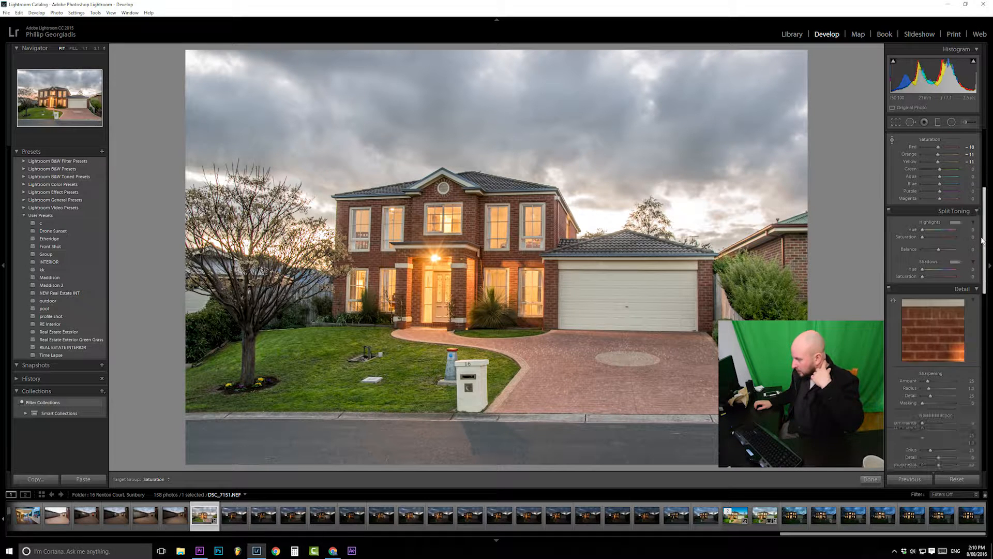
click(978, 212)
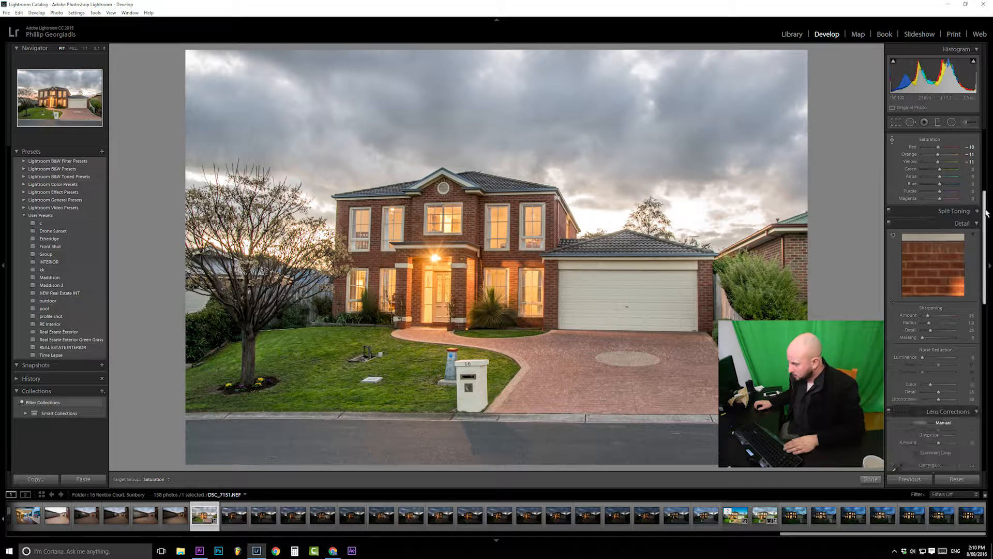
scroll(986, 222, down, 3)
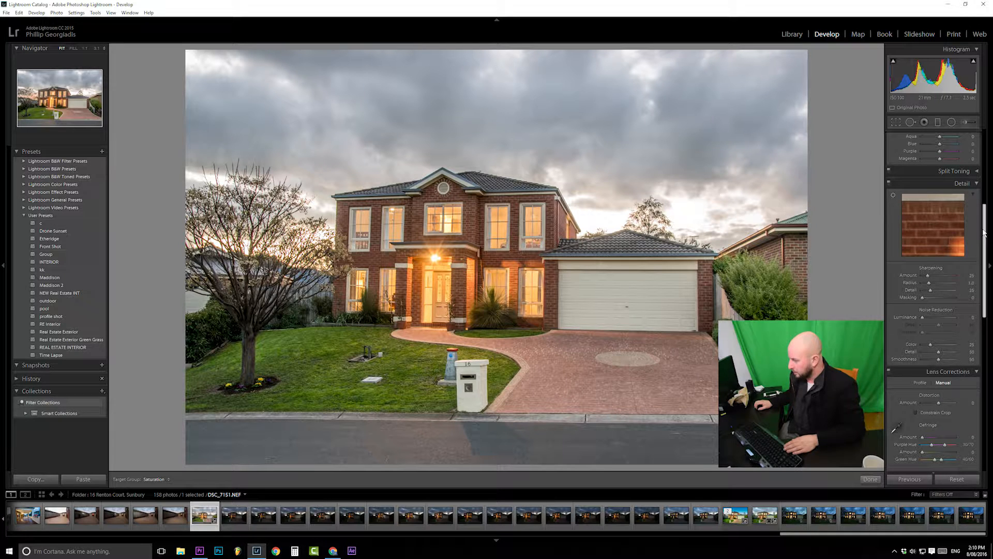
drag(935, 278, 944, 275)
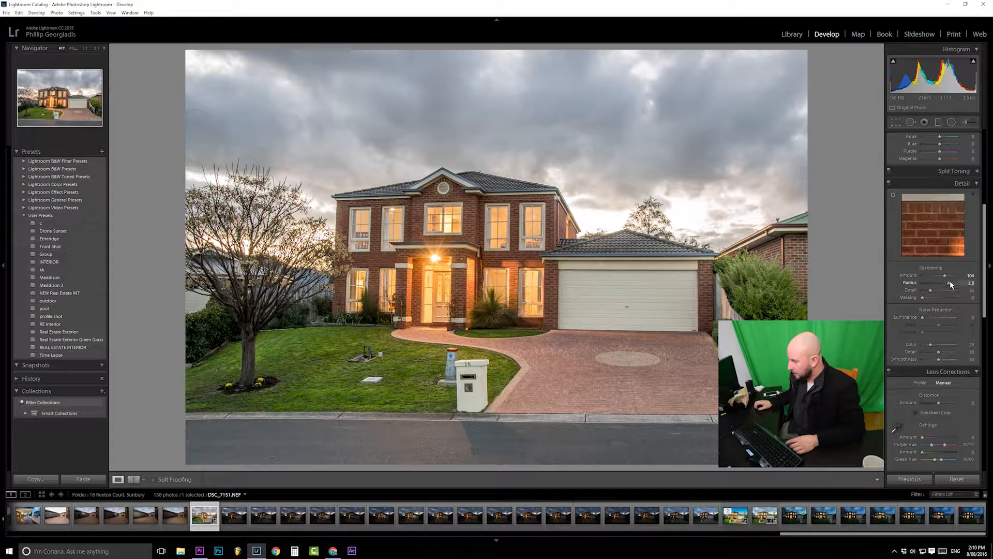
drag(931, 291, 948, 292)
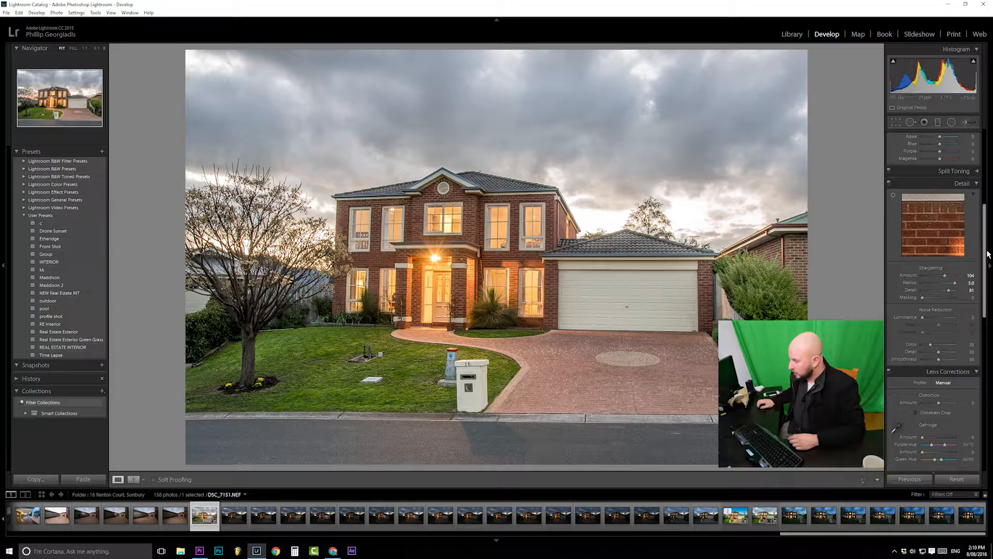
drag(985, 254, 985, 248)
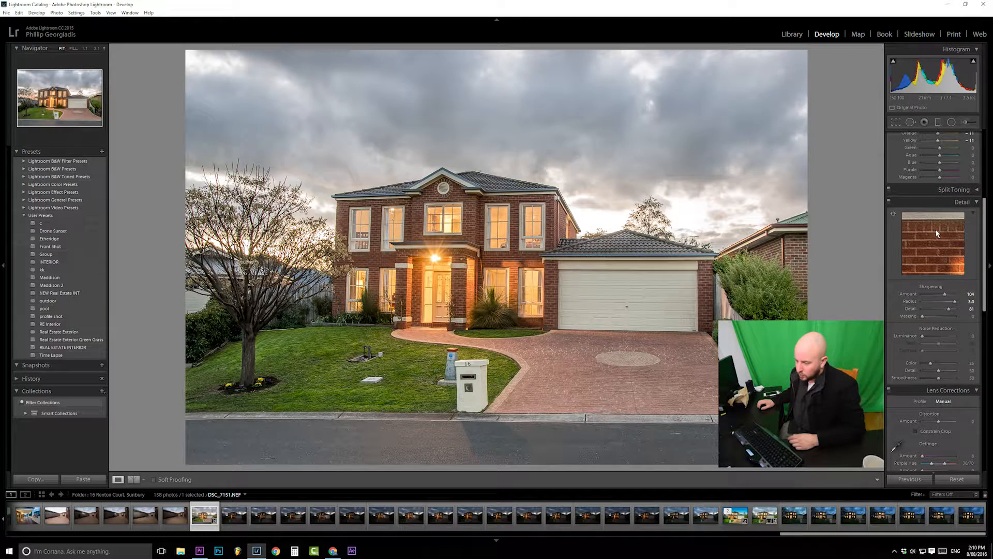
click(440, 280)
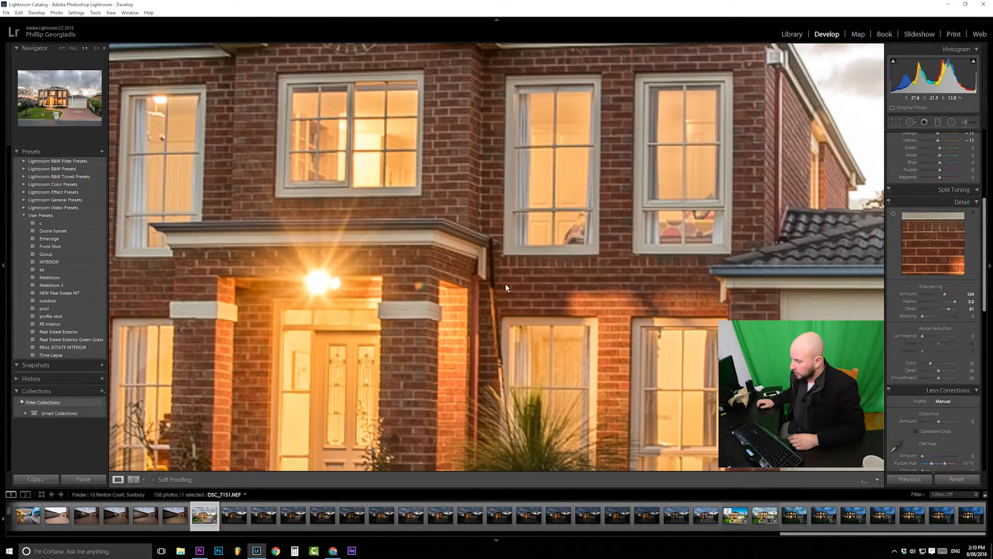
click(464, 200)
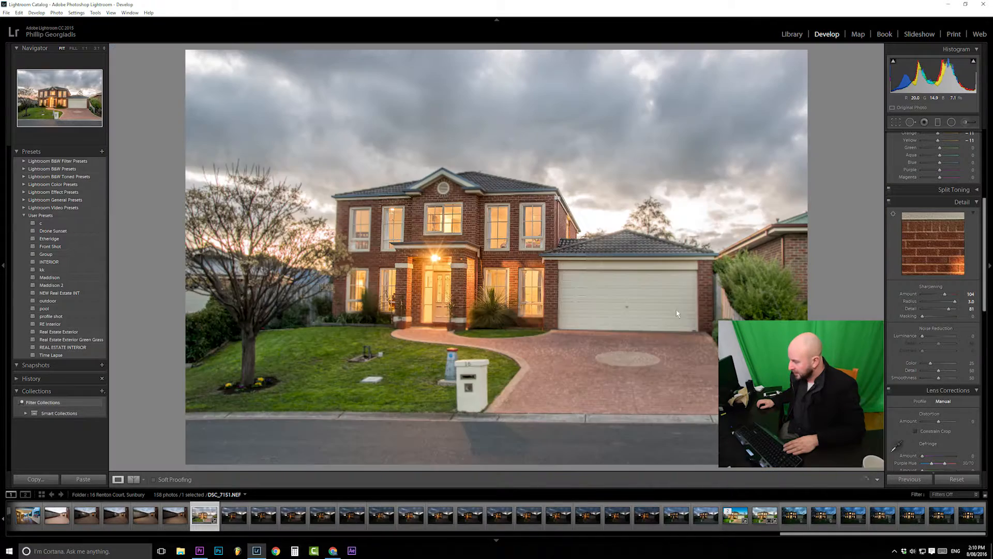
scroll(986, 243, down, 1)
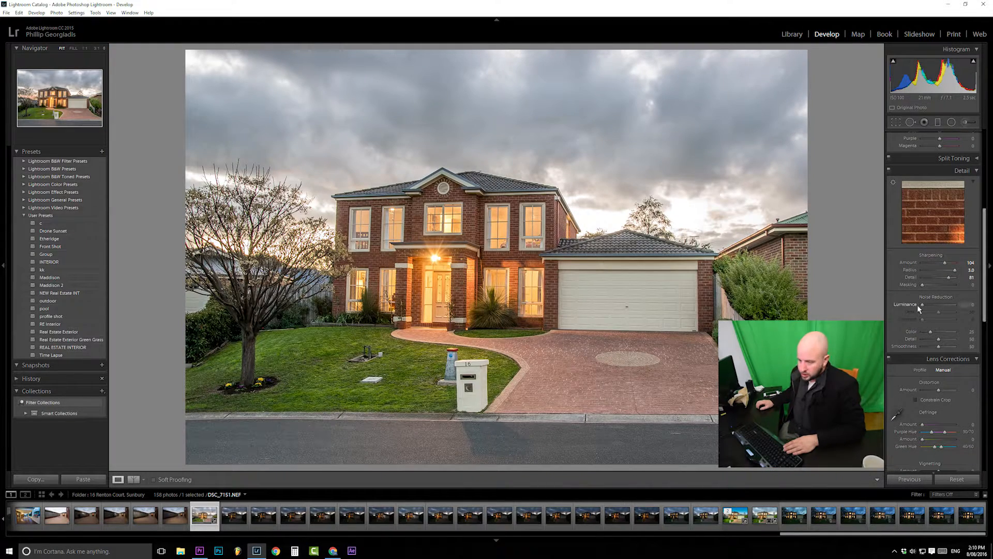
- Set the sharpening masking to 90, using the black-and-white mask preview to limit sharpening to the edges
scroll(987, 244, down, 1)
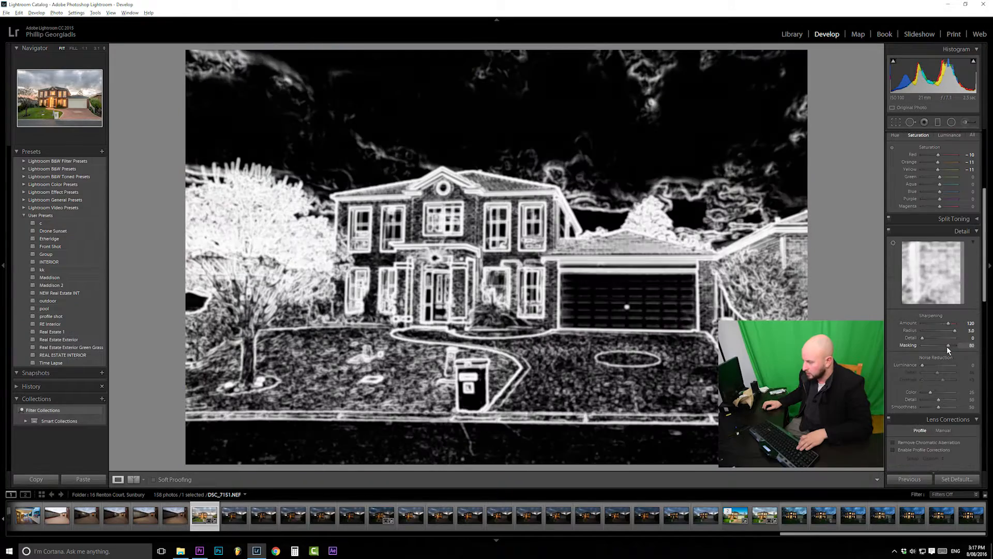
drag(947, 346, 951, 346)
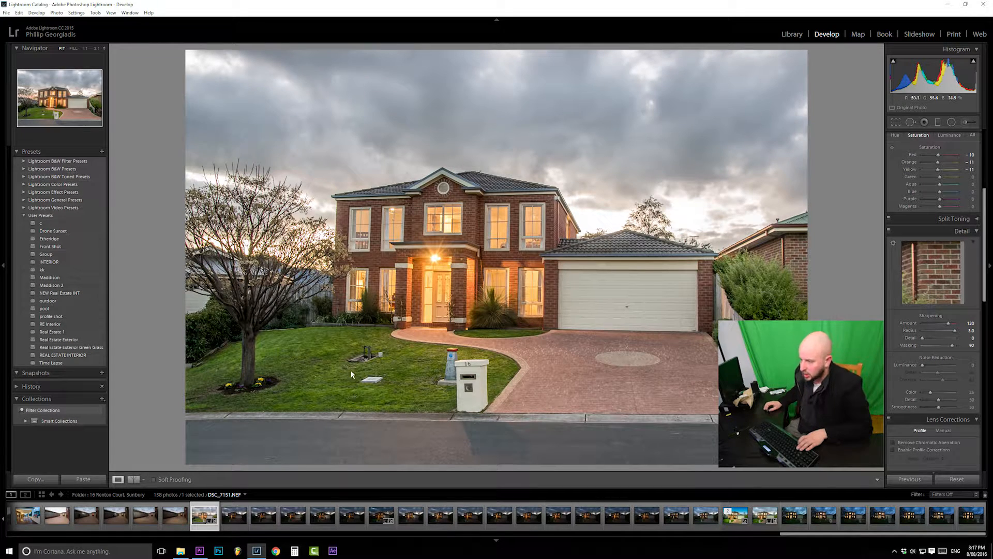
key(alt)
drag(955, 349, 954, 349)
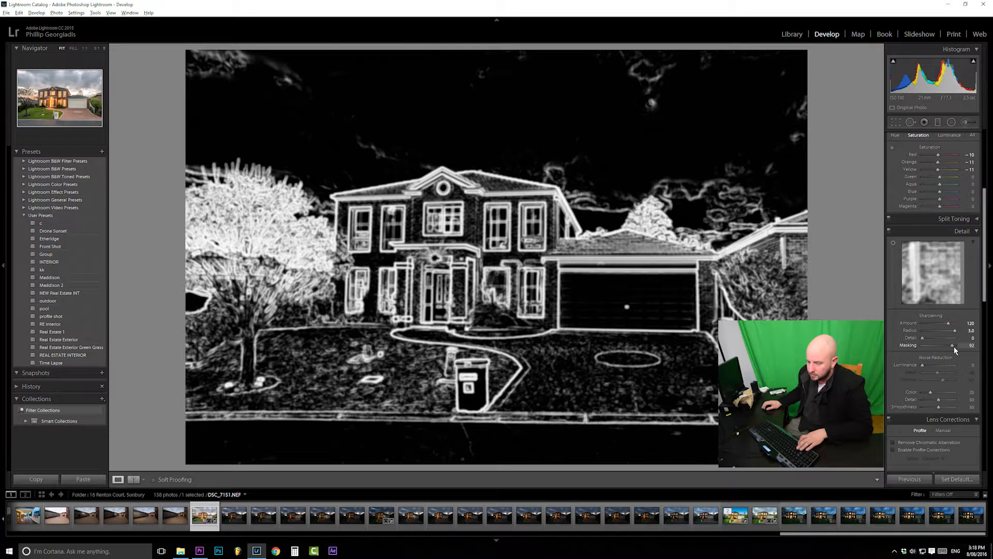
drag(954, 350, 952, 351)
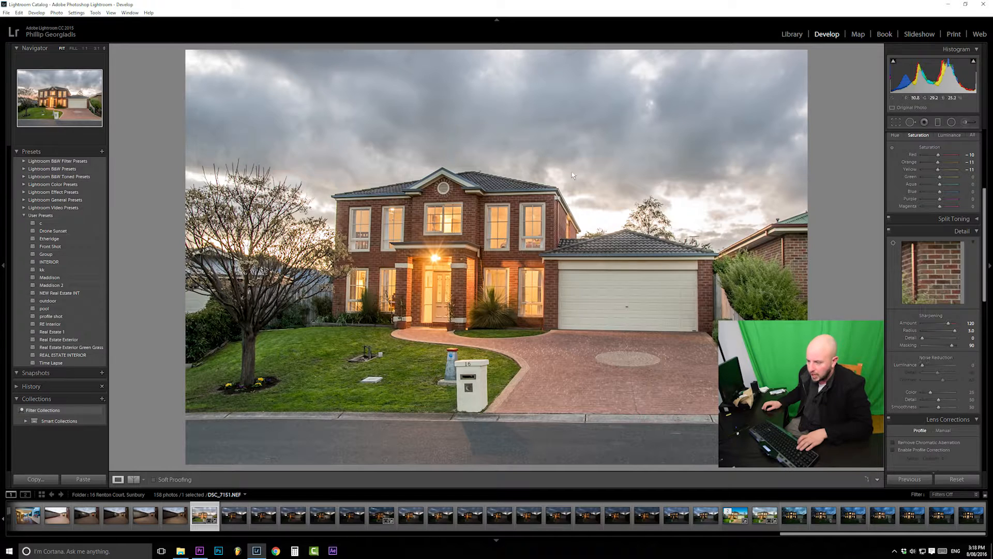
alt+click(954, 350)
alt+click(952, 347)
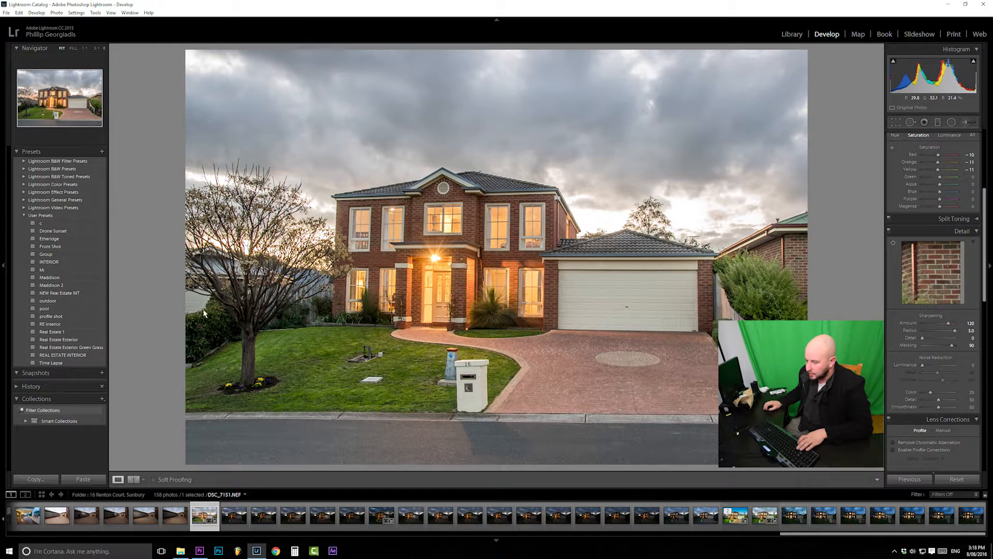
- Set the luminance noise reduction to 100, with its detail at 100 and contrast at 68
drag(934, 283, 932, 263)
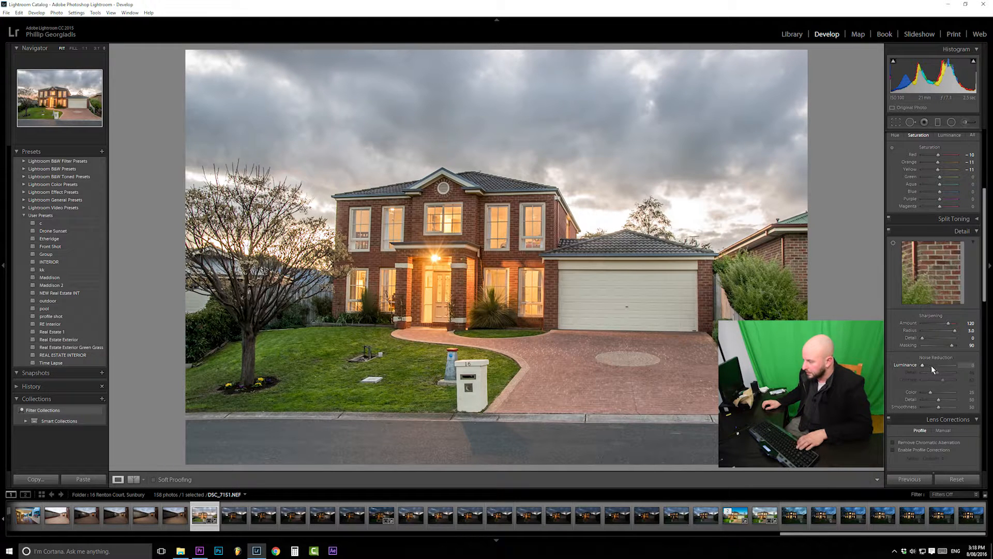
drag(927, 365, 957, 366)
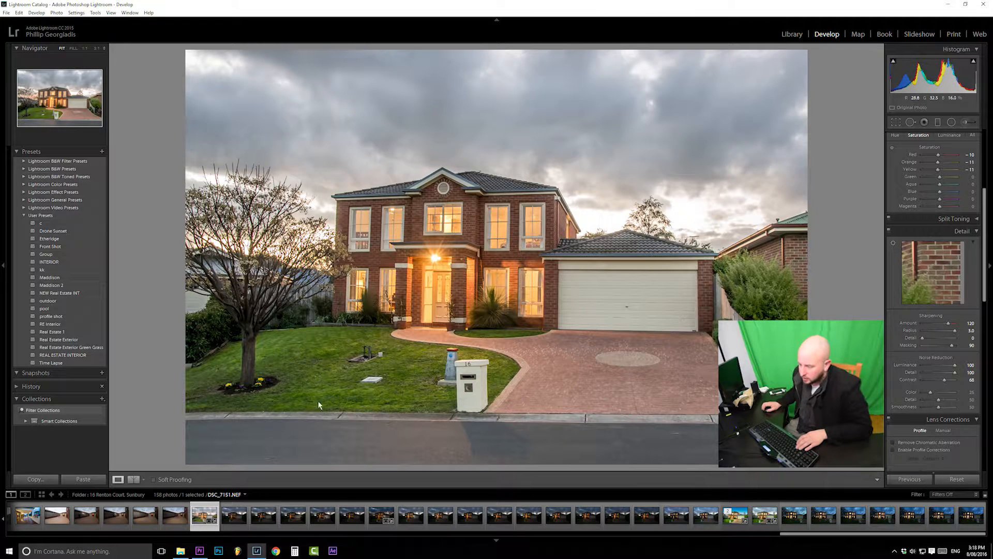
- Enable chromatic aberration removal and profile corrections with the Nikon AF-S DX NIKKOR 18-105mm f/3.5-5.6G ED VR lens model
scroll(986, 284, down, 2)
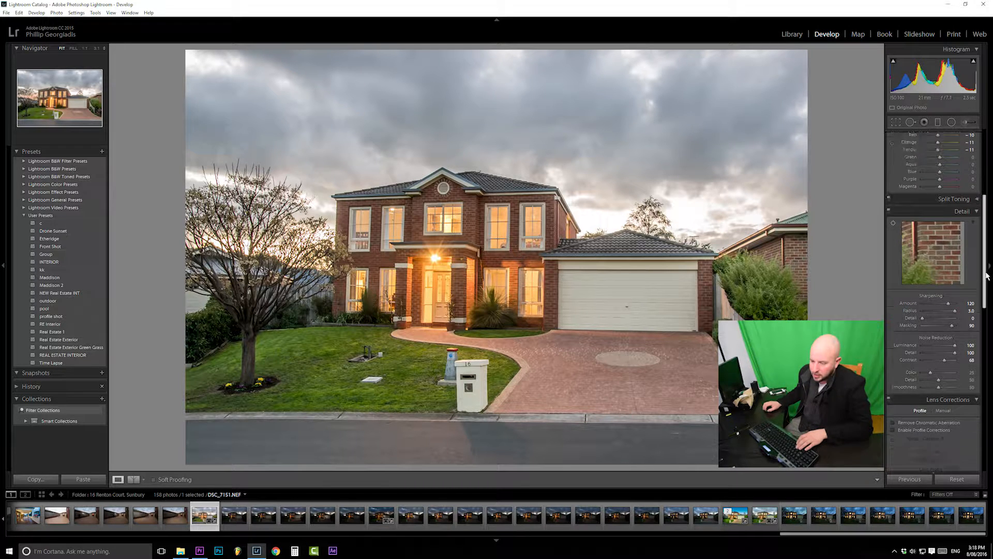
drag(987, 284, 989, 306)
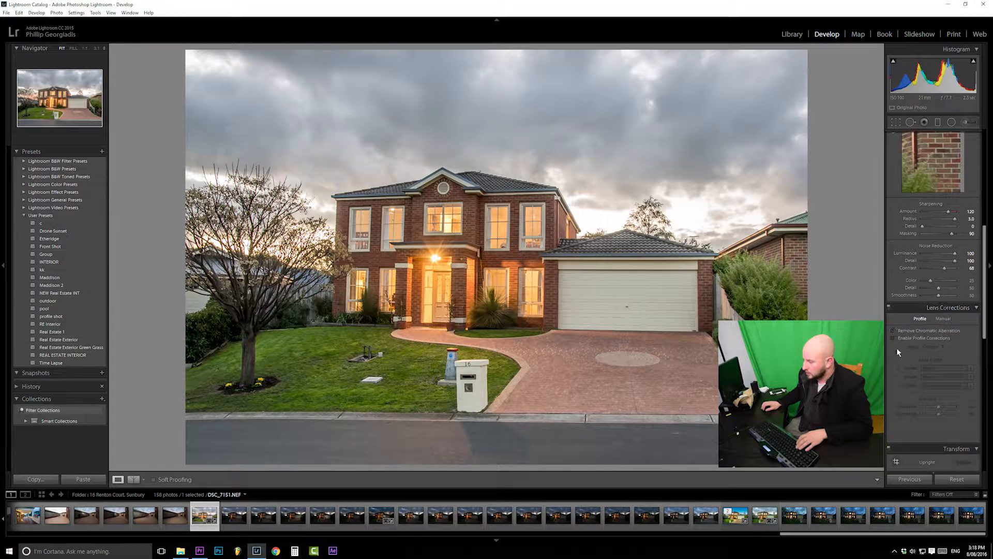
scroll(901, 331, down, 1)
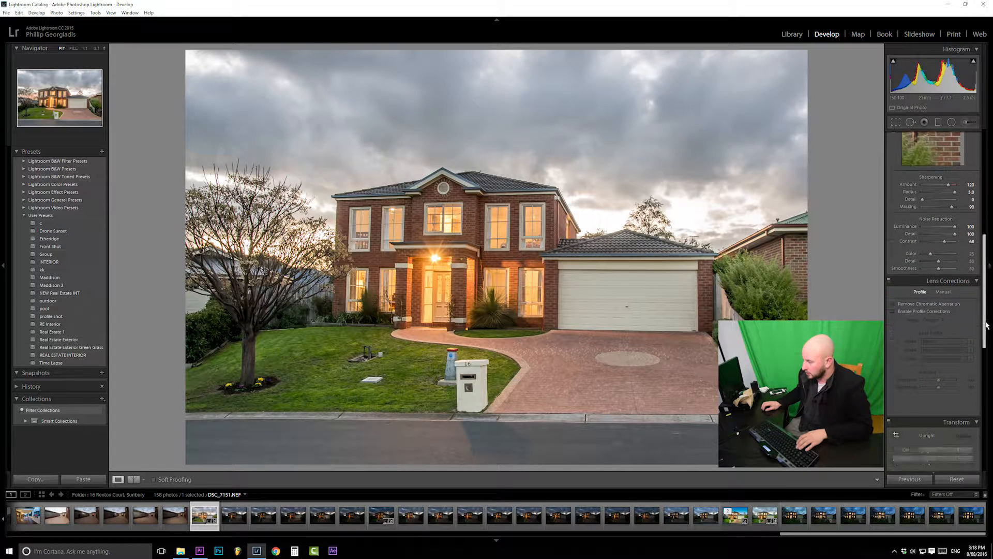
click(893, 302)
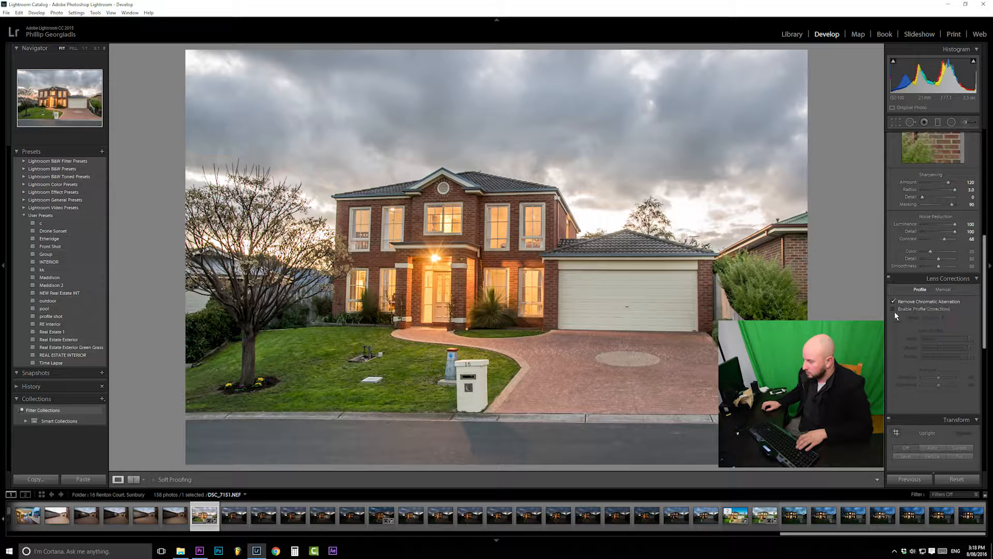
click(894, 309)
scroll(957, 254, down, 1)
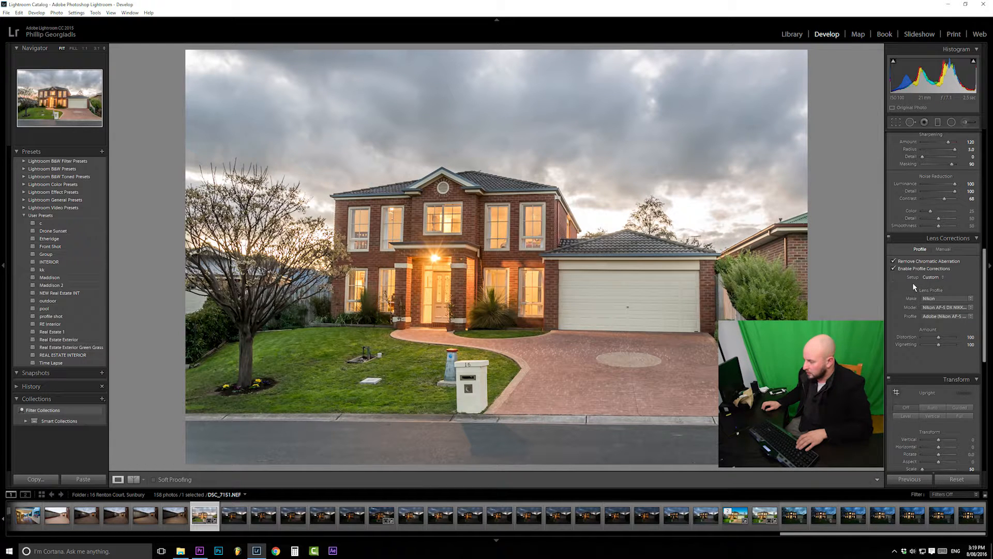
click(956, 308)
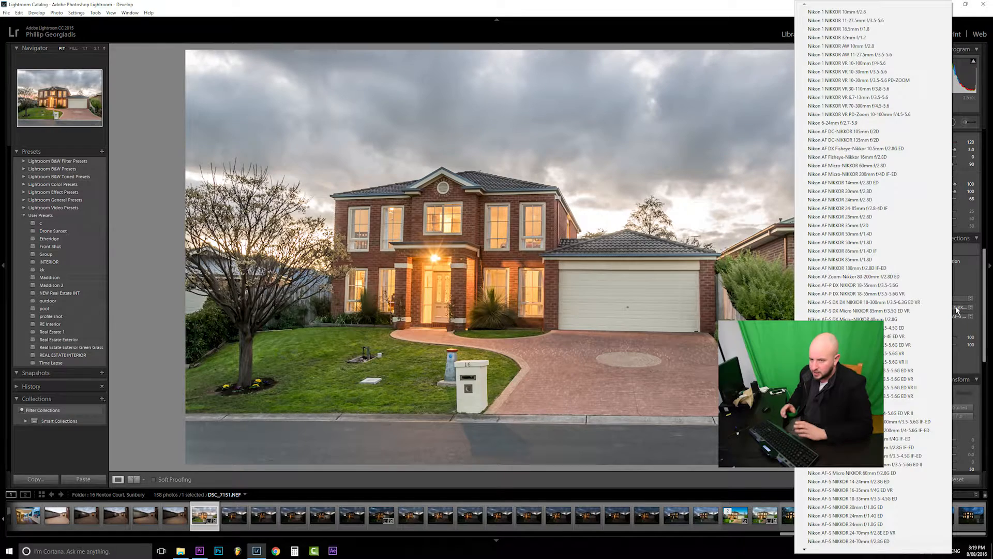
click(908, 372)
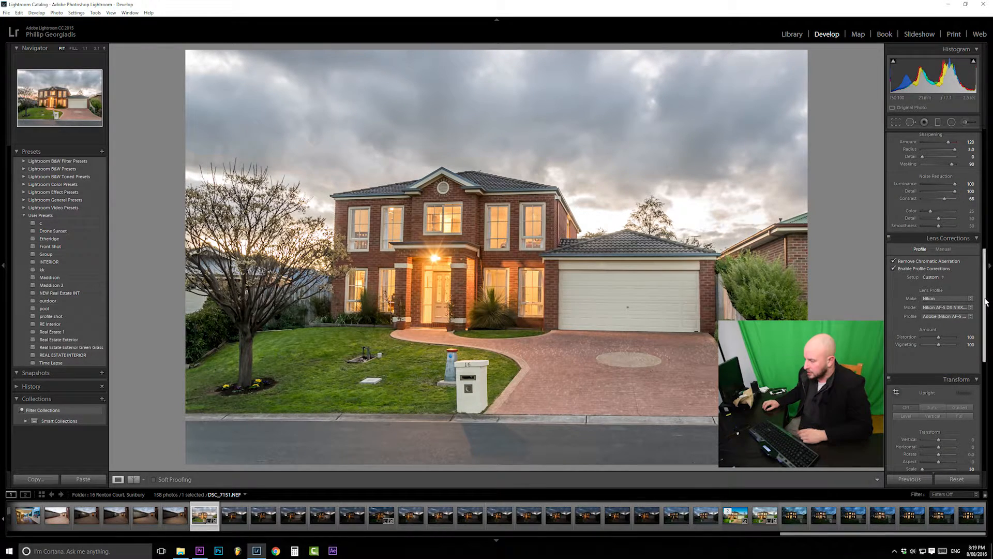
- Examine the lens profile settings and check the distortion correction against the grid overlay on the photo
scroll(986, 303, down, 1)
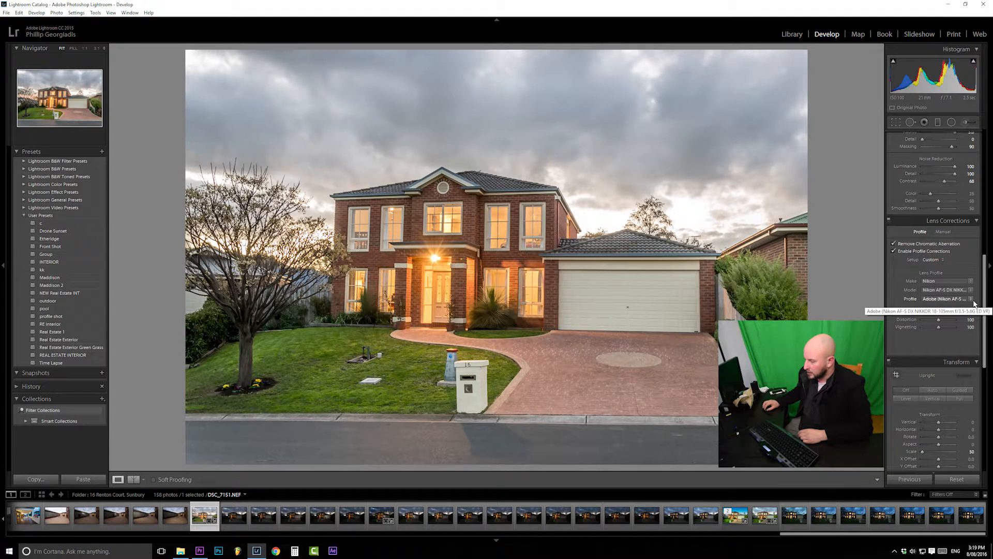
scroll(985, 282, down, 1)
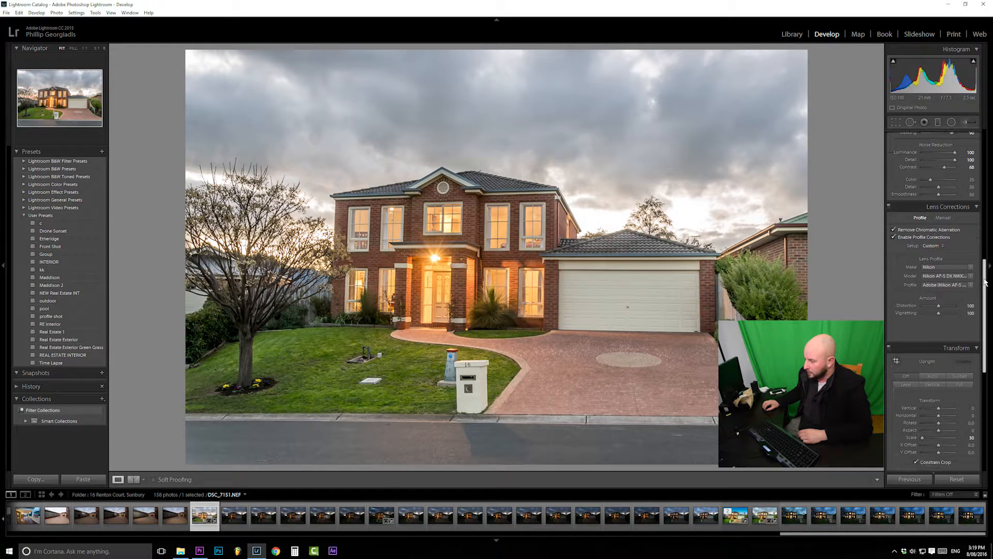
drag(985, 282, 984, 294)
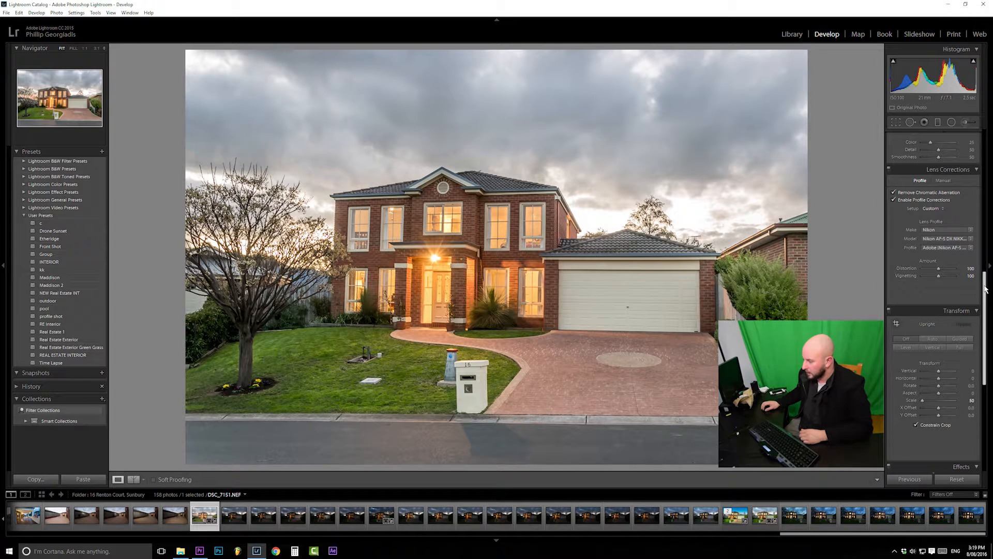
drag(986, 288, 986, 291)
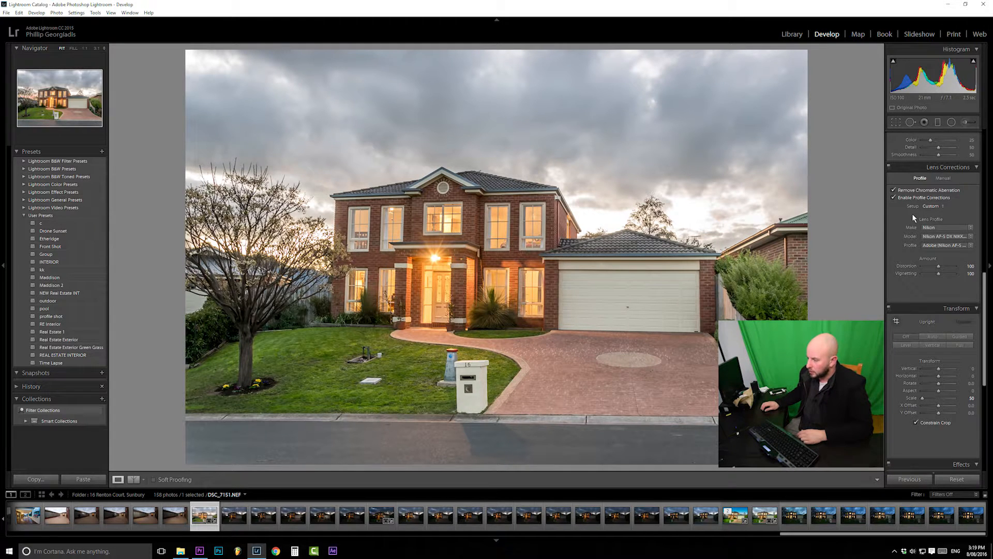
scroll(985, 295, up, 2)
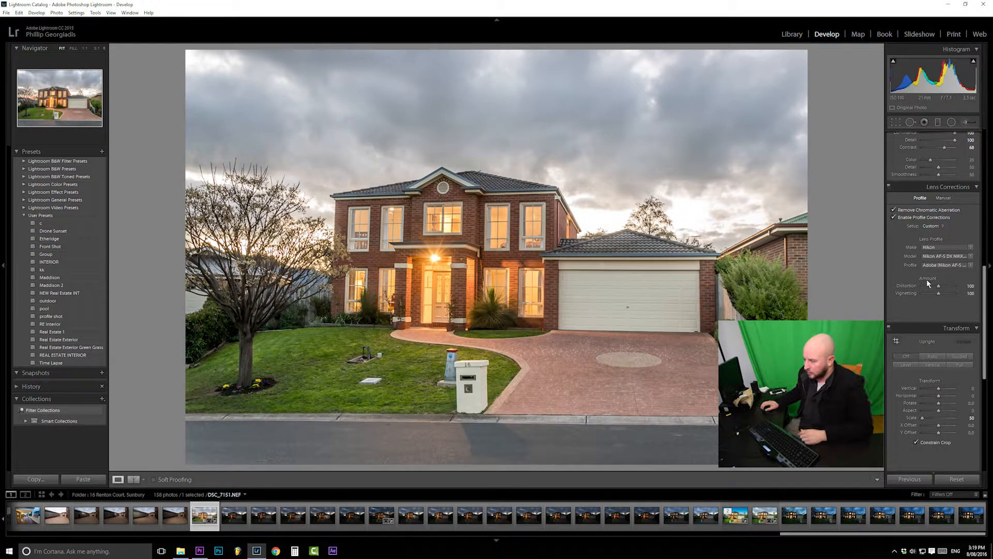
click(938, 287)
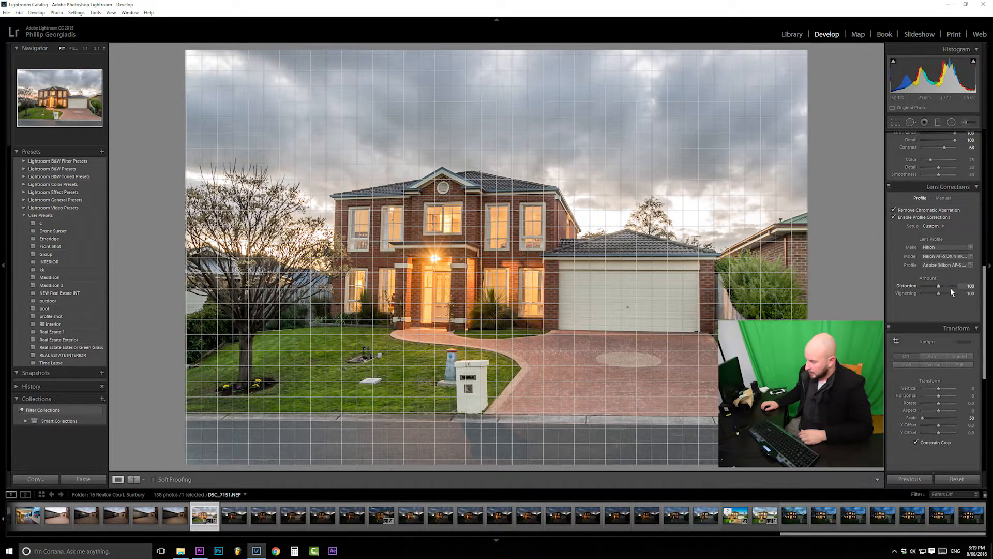
scroll(984, 290, down, 1)
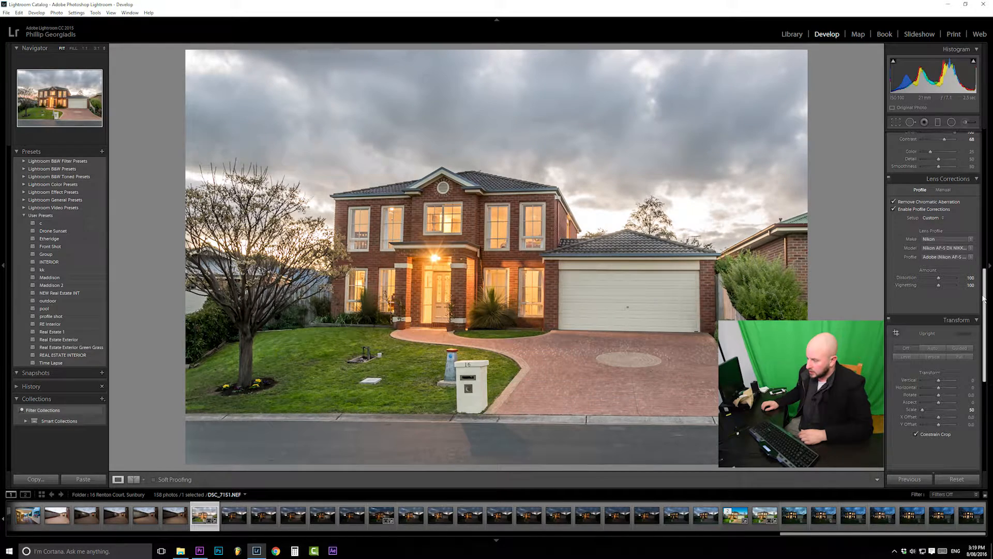
click(940, 279)
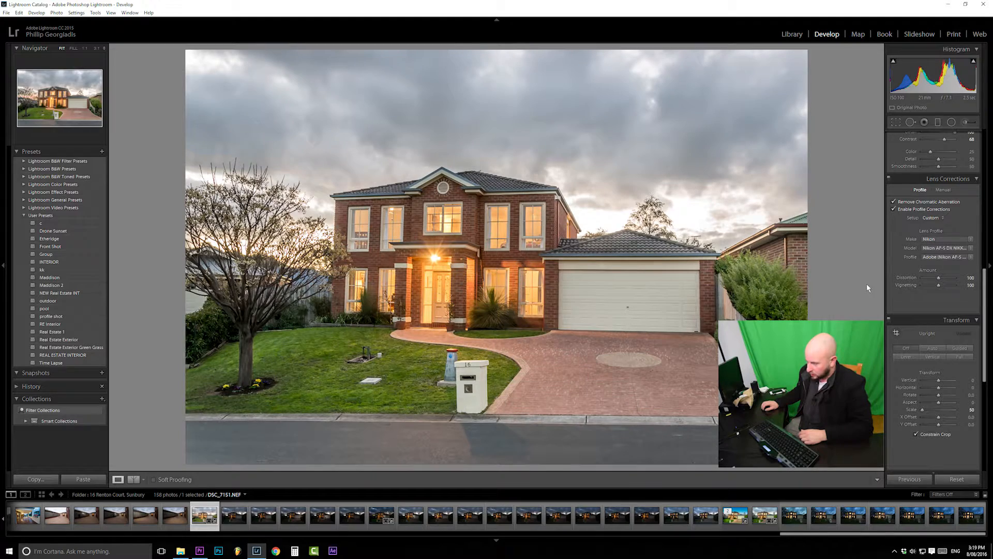
- Try the Auto and Full Upright perspective corrections on the house photo
scroll(968, 337, down, 3)
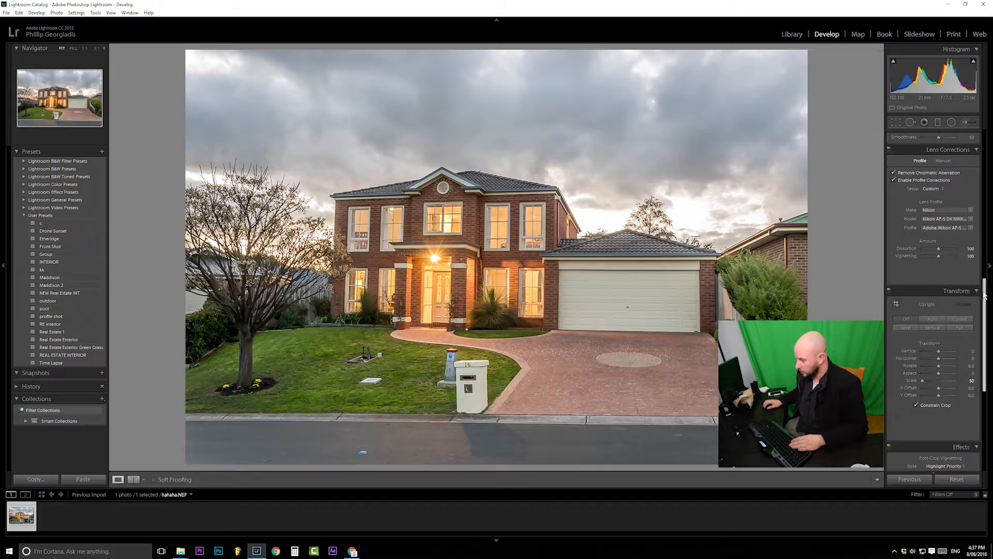
scroll(970, 277, down, 1)
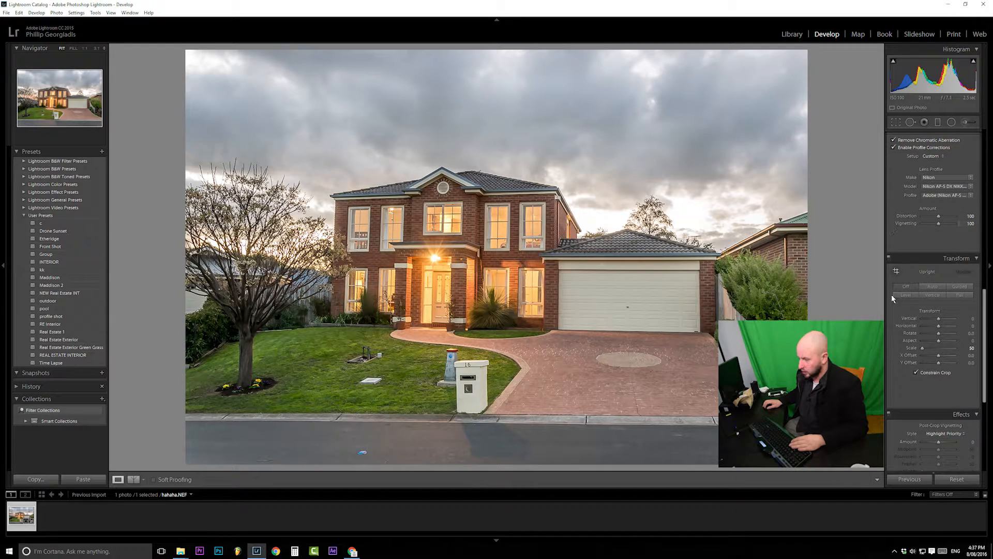
click(935, 286)
click(957, 294)
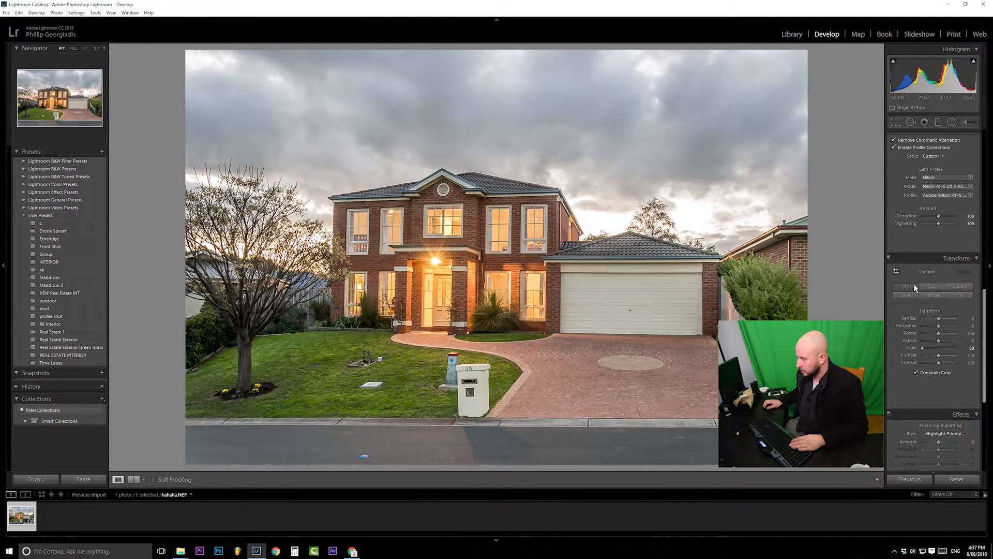
- Try a Guided Upright correction with two vertical guides, one along each outer edge of the two-storey house front
click(956, 286)
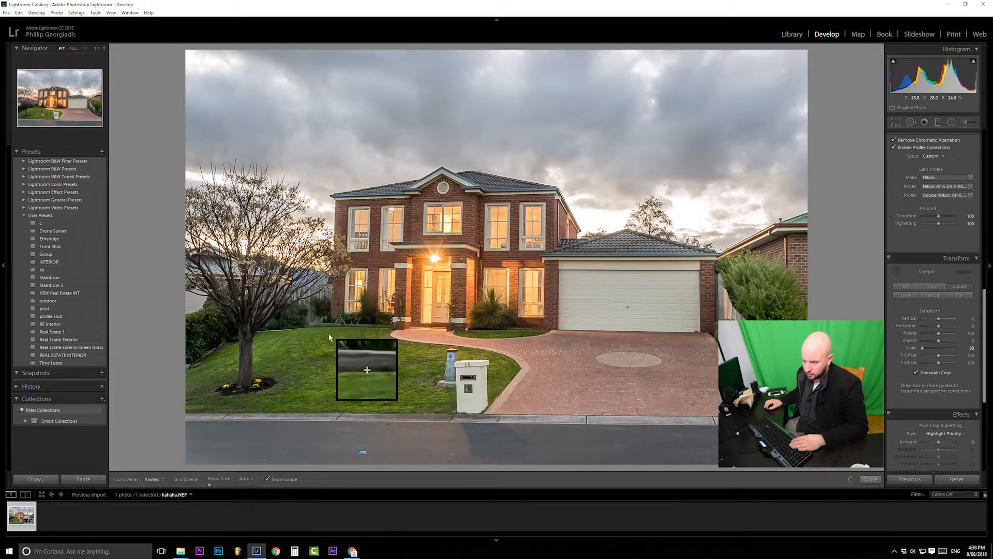
drag(335, 197, 328, 334)
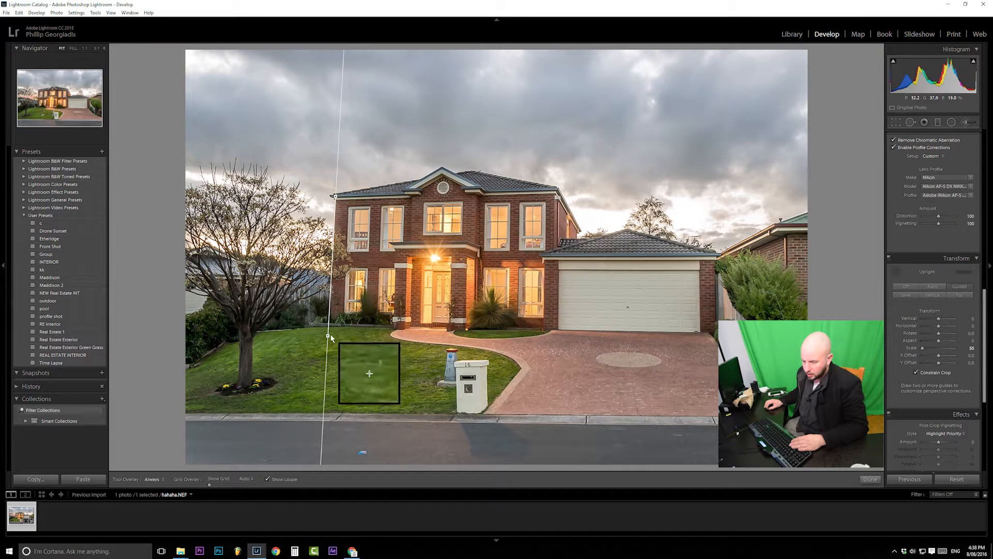
drag(330, 338, 329, 336)
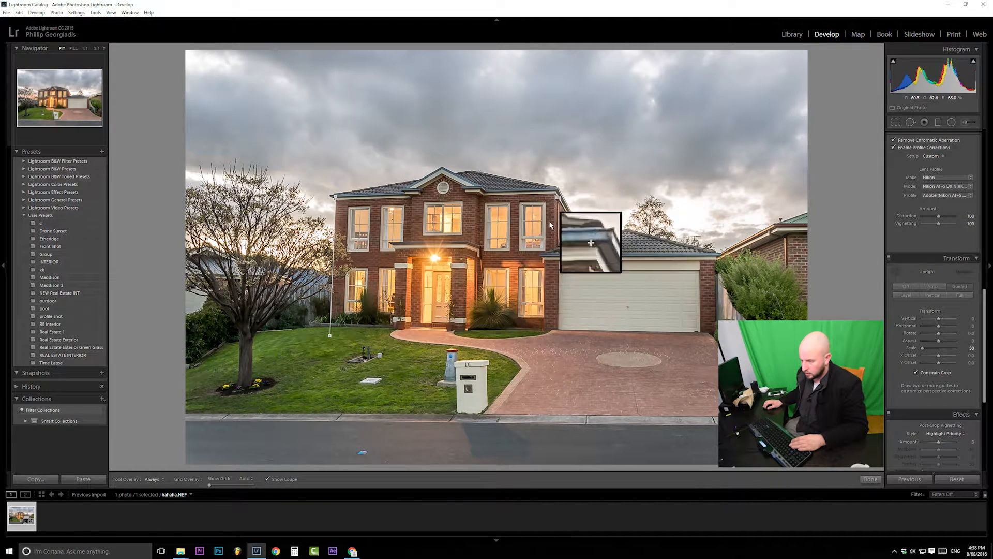
drag(554, 349, 558, 191)
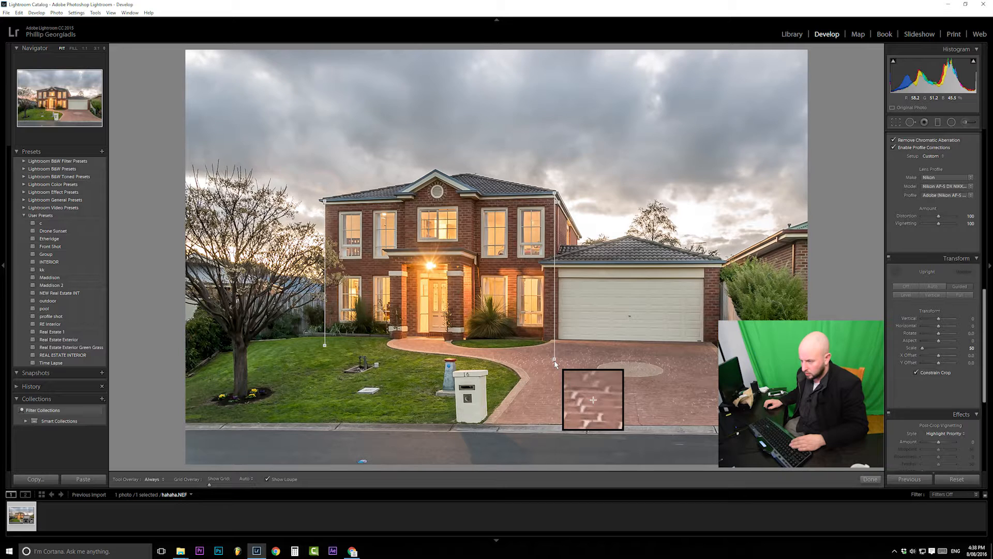
key(Return)
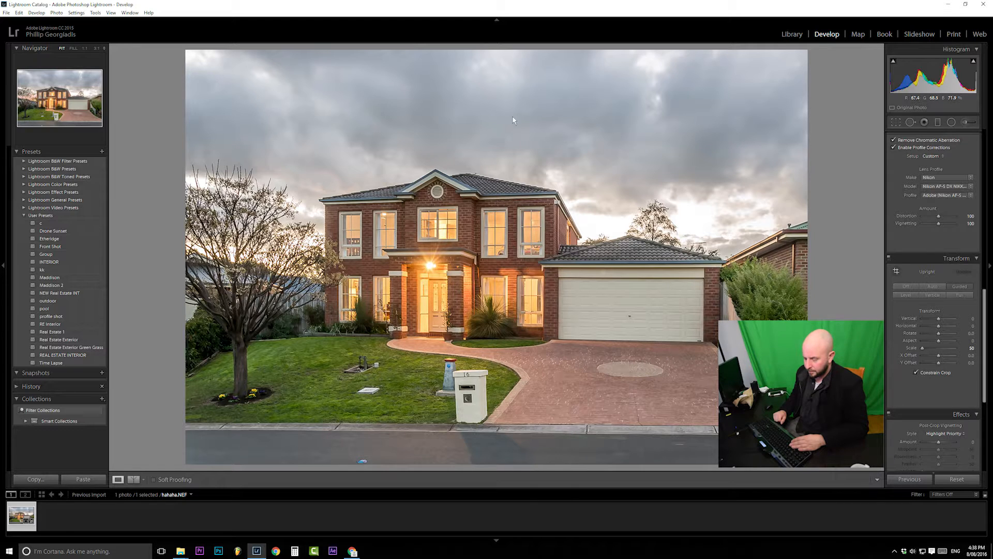
- Try the Level and Vertical Upright perspective corrections on the house photo
click(906, 295)
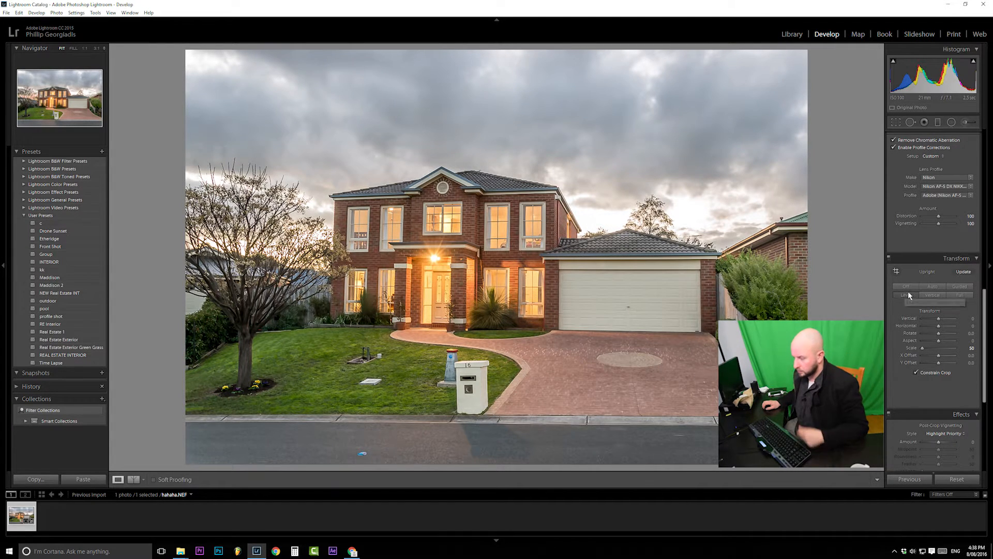
click(932, 294)
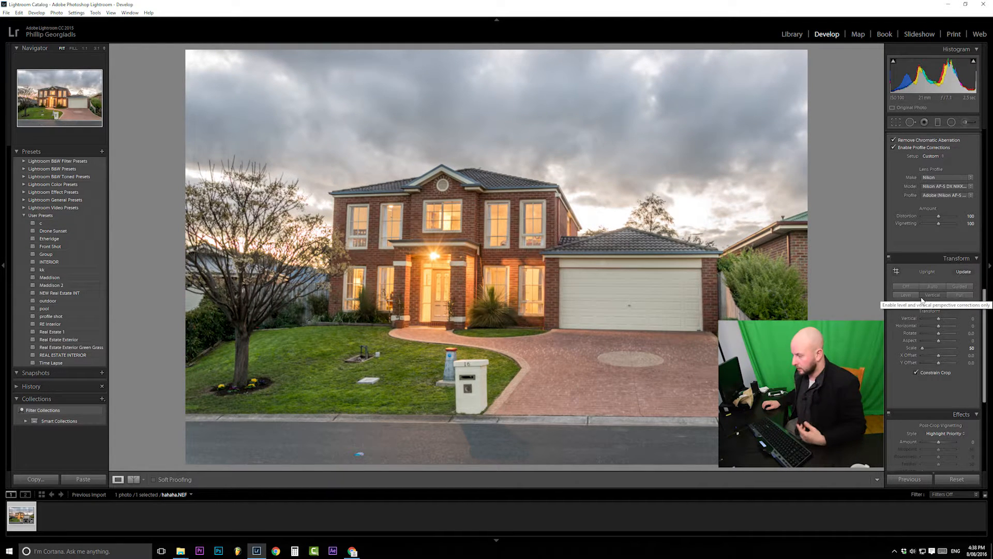
- Adjust the manual transform to vertical -7, horizontal +2, rotate +1.7, aspect +10 and Y offset +4.8
click(940, 319)
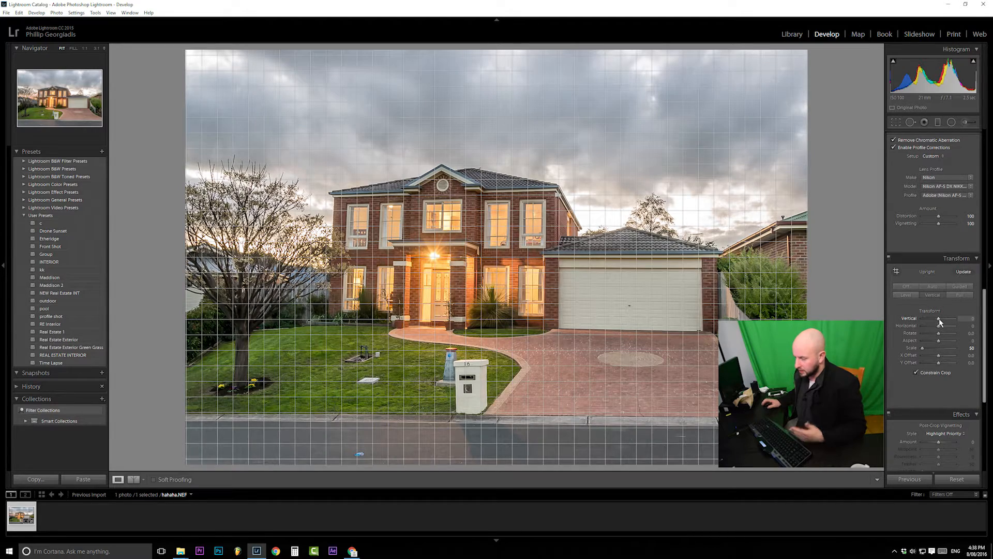
drag(939, 321, 940, 337)
mouse_move(939, 333)
mouse_down()
mouse_move(937, 319)
mouse_move(945, 325)
mouse_move(931, 343)
mouse_move(954, 337)
mouse_move(938, 348)
mouse_up()
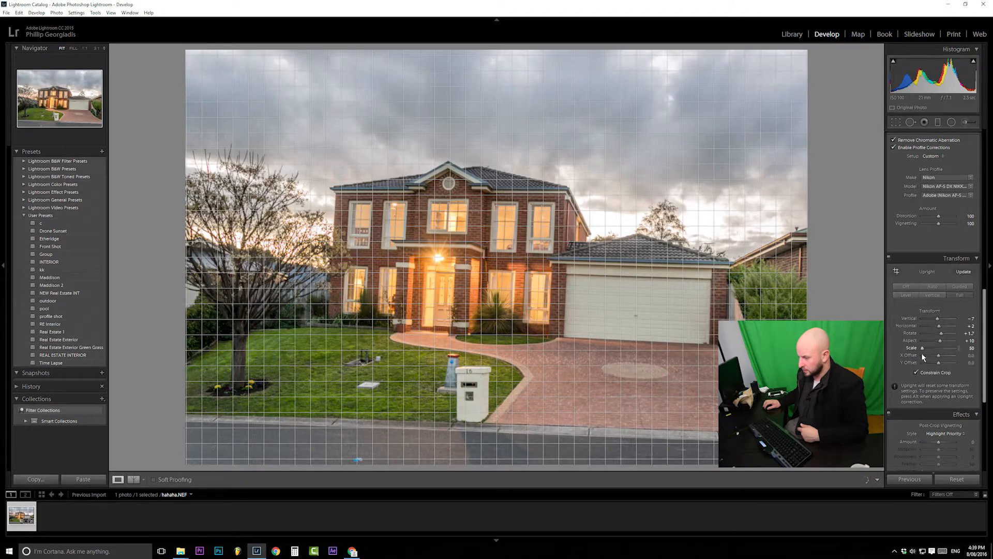
drag(939, 357, 940, 364)
double_click(939, 356)
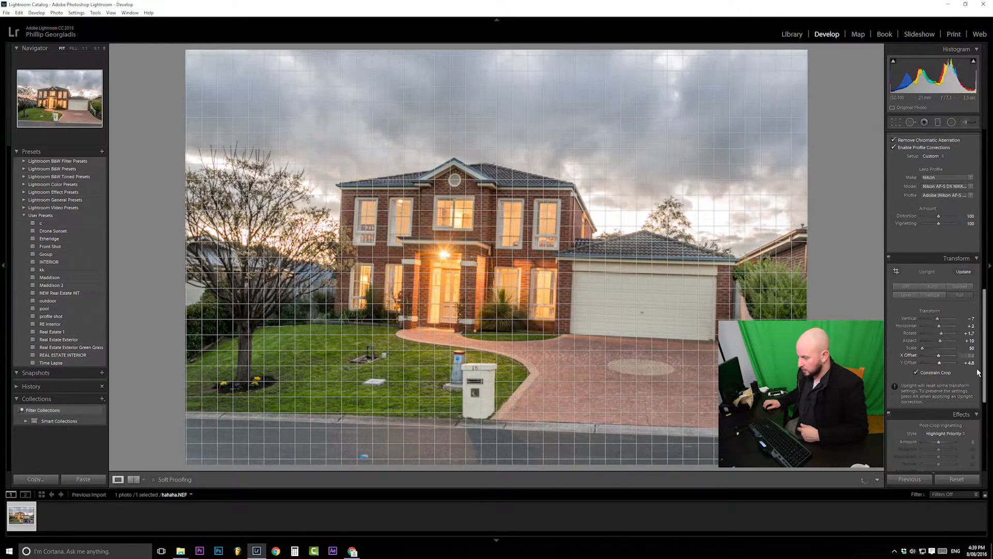
- Reset the transform's Y offset, rotate and aspect values to 0
click(970, 363)
text(0)
click(971, 334)
text(0)
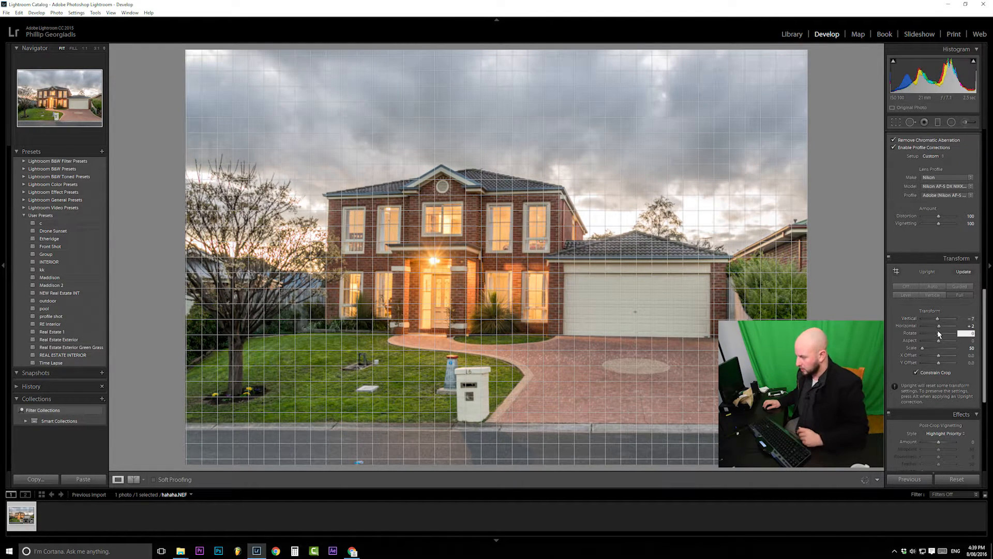
drag(937, 333, 937, 333)
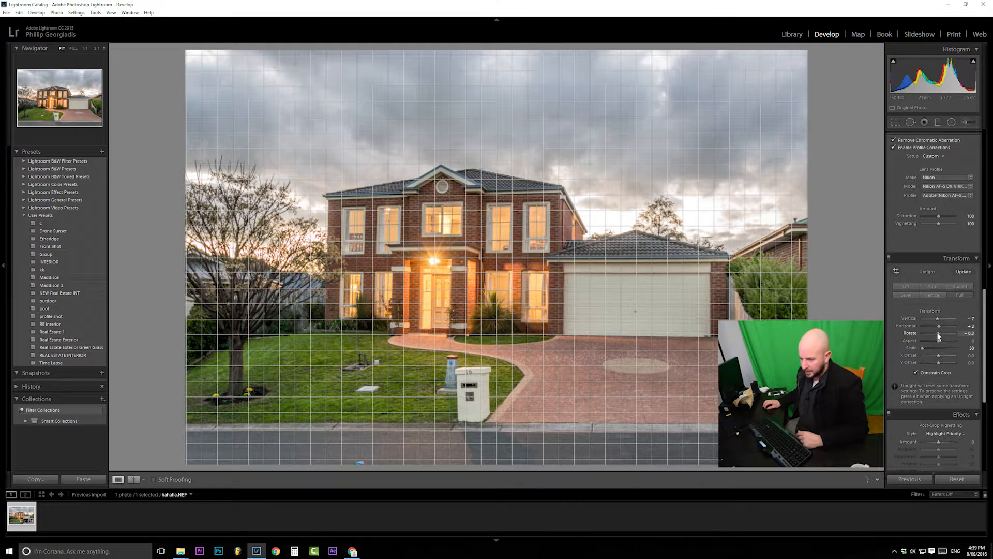
double_click(939, 337)
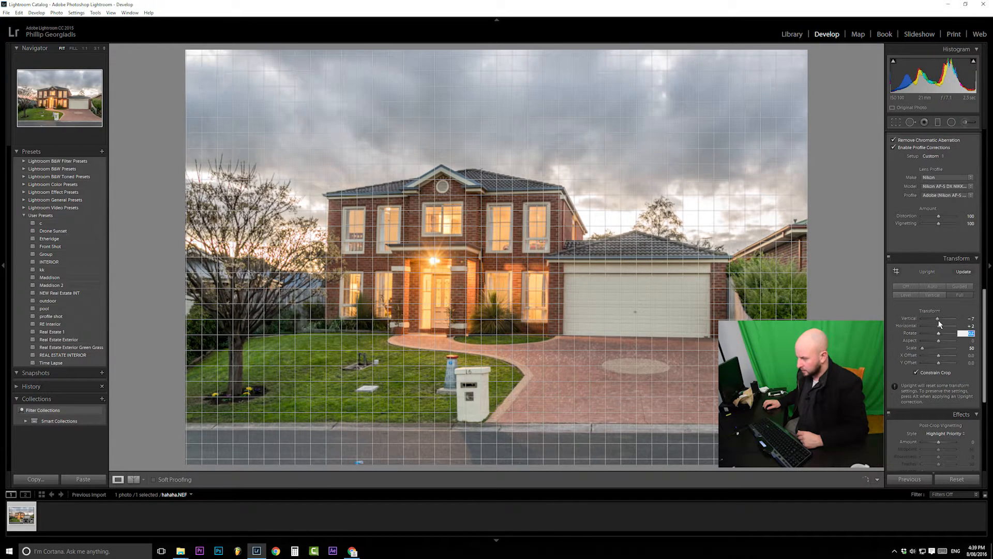
- Set the vertical transform to -17 and fine-tune the rotation to -0.2 using the grid overlay
drag(938, 321, 936, 320)
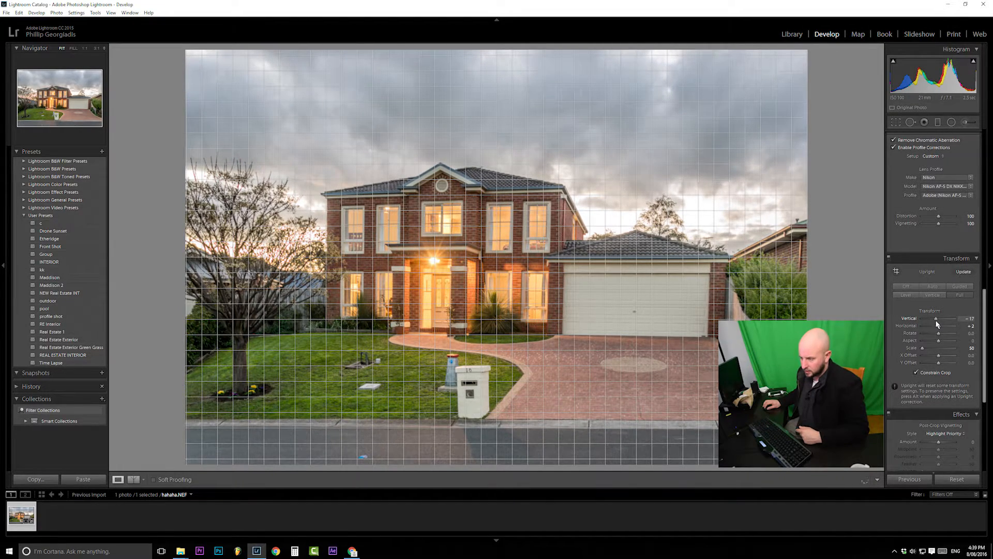
drag(940, 332, 939, 333)
double_click(939, 332)
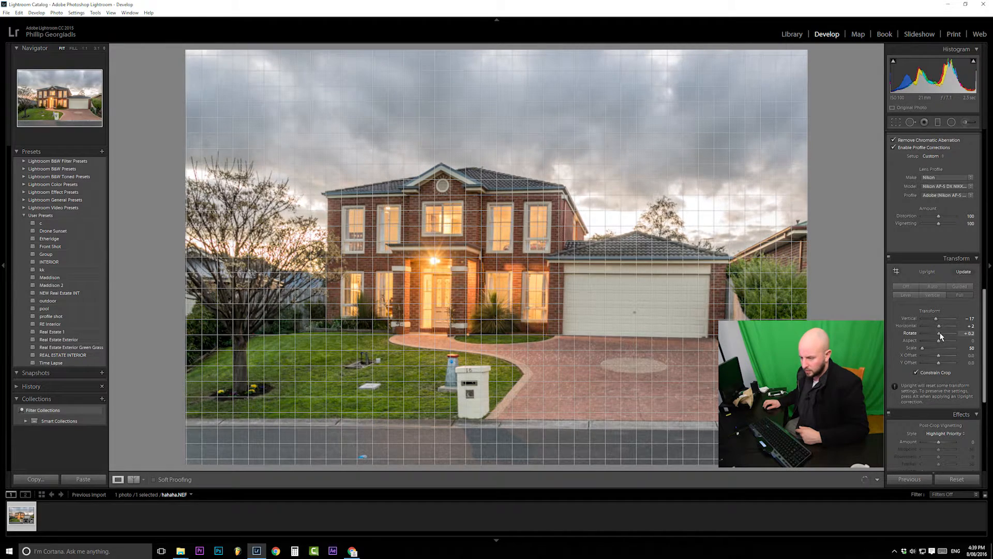
drag(940, 332, 939, 332)
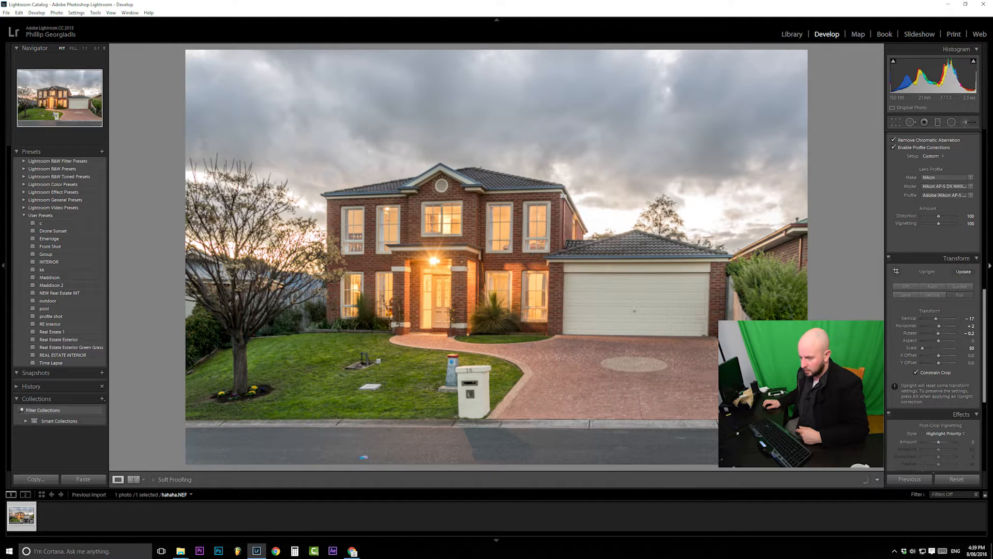
- Try a post-crop vignetting amount on the photo and reset it to 0
drag(986, 336, 983, 358)
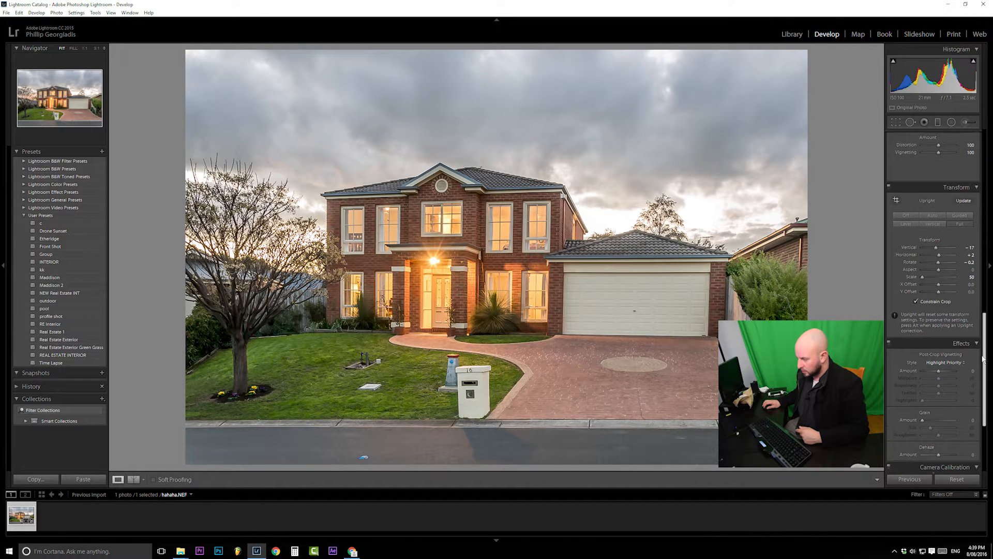
drag(983, 359, 987, 339)
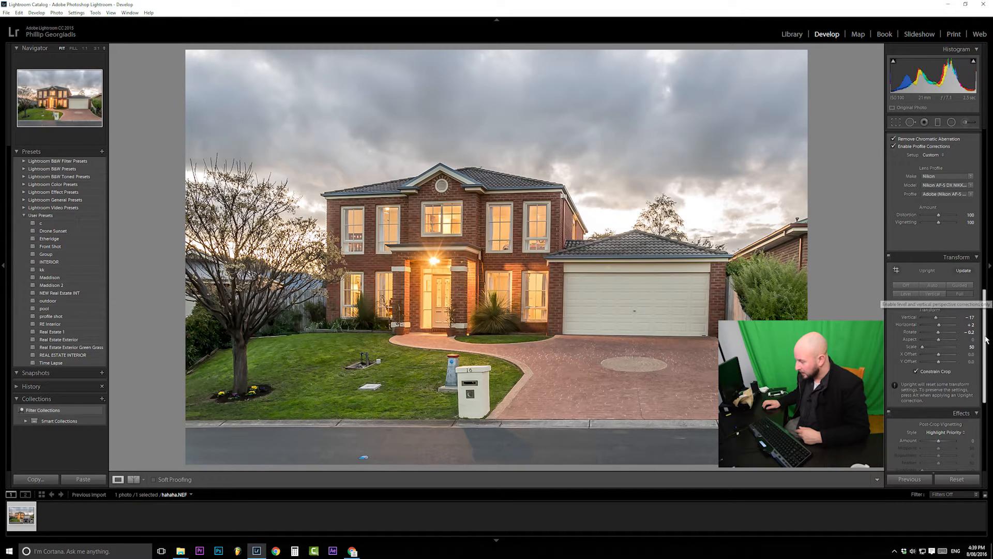
scroll(908, 293, down, 5)
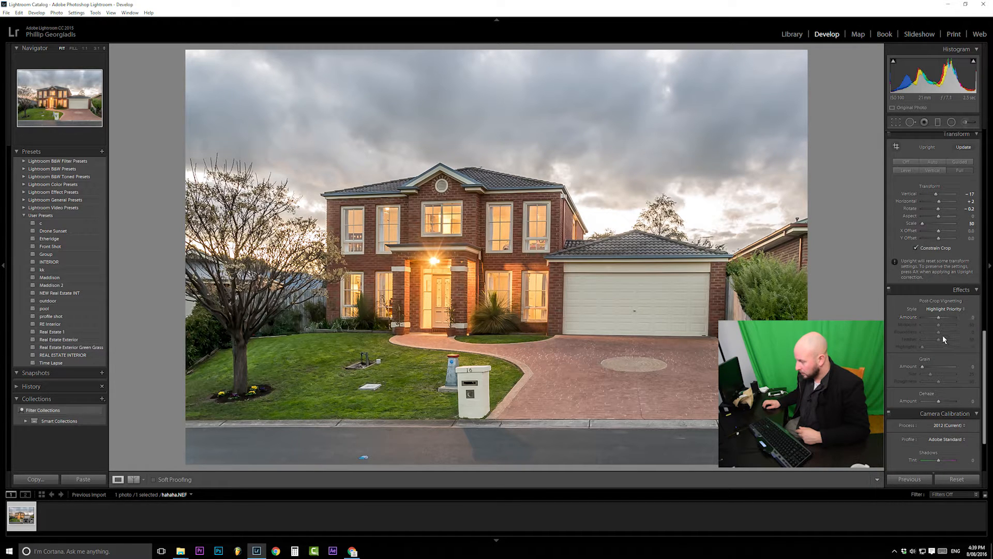
mouse_move(936, 317)
mouse_down()
mouse_move(946, 317)
mouse_move(938, 320)
mouse_up()
click(971, 320)
text(0)
key(Return)
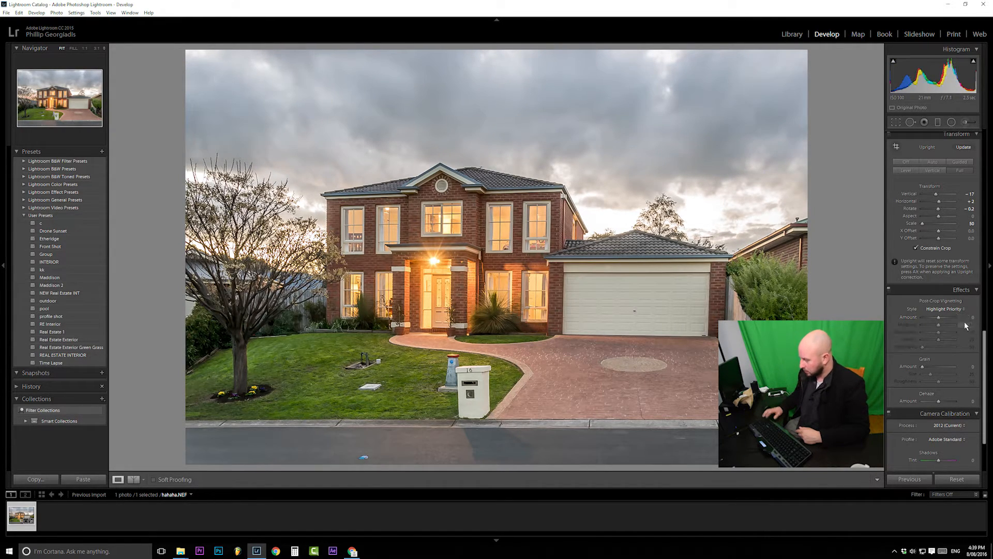
drag(987, 352, 986, 175)
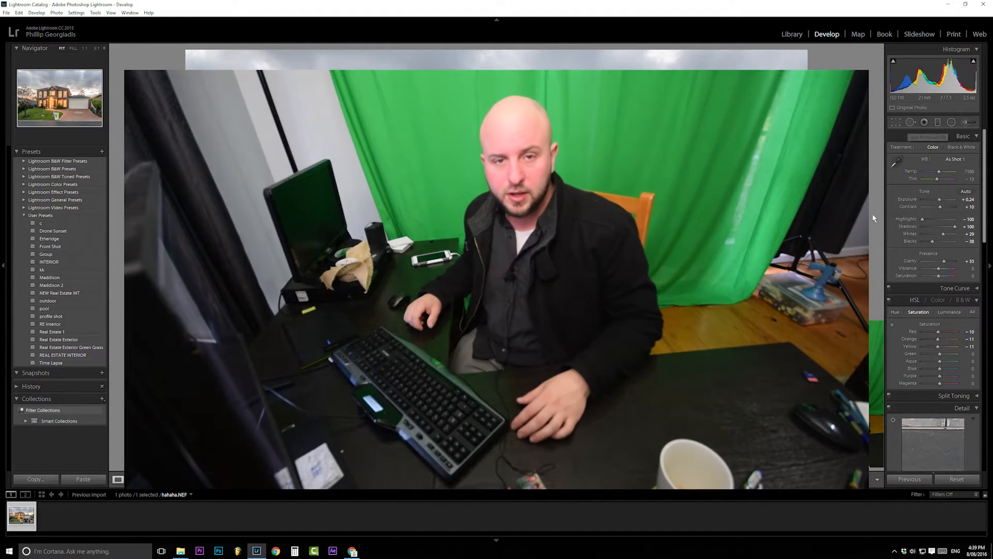